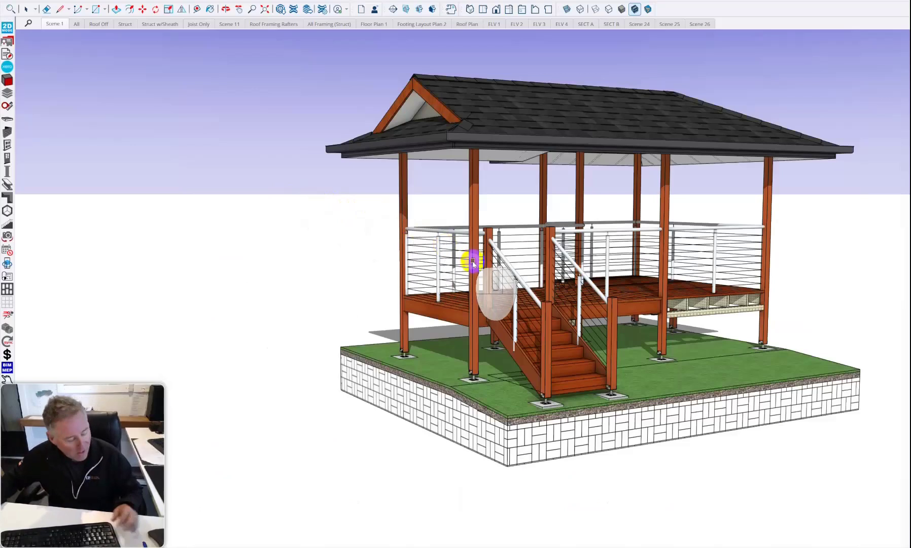
# Step: Examine the raised deck and roof model from several sides, including its structure in X-ray view
pyautogui.moveTo(473, 263); pyautogui.dragTo(369, 108, button='middle')
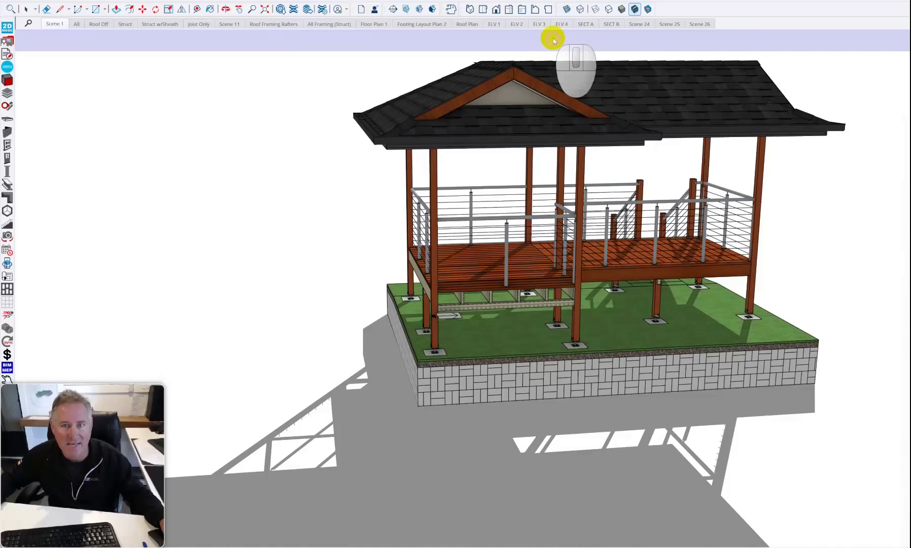
pyautogui.scroll(5, 601, 301)
pyautogui.scroll(8, 593, 320)
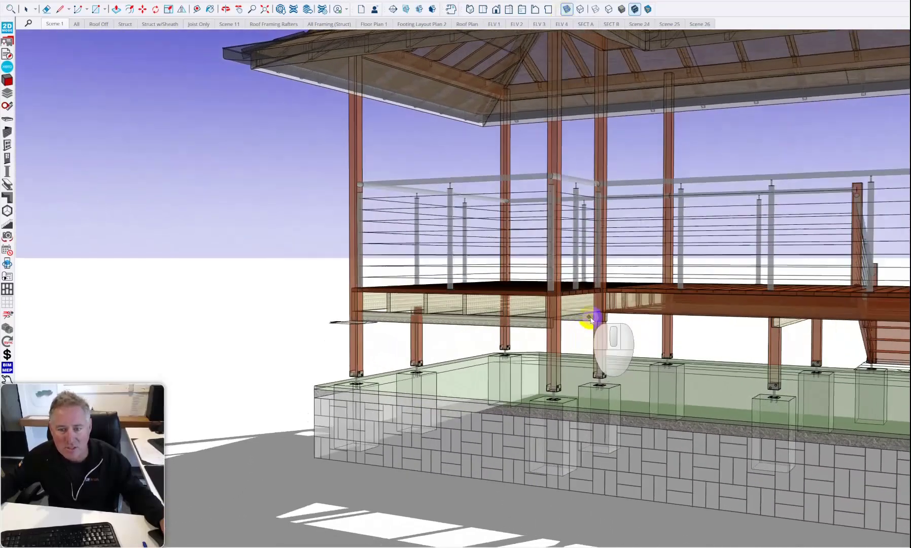
pyautogui.moveTo(591, 320); pyautogui.dragTo(562, 41, button='middle')
pyautogui.scroll(-8, 604, 304)
pyautogui.click(567, 8)
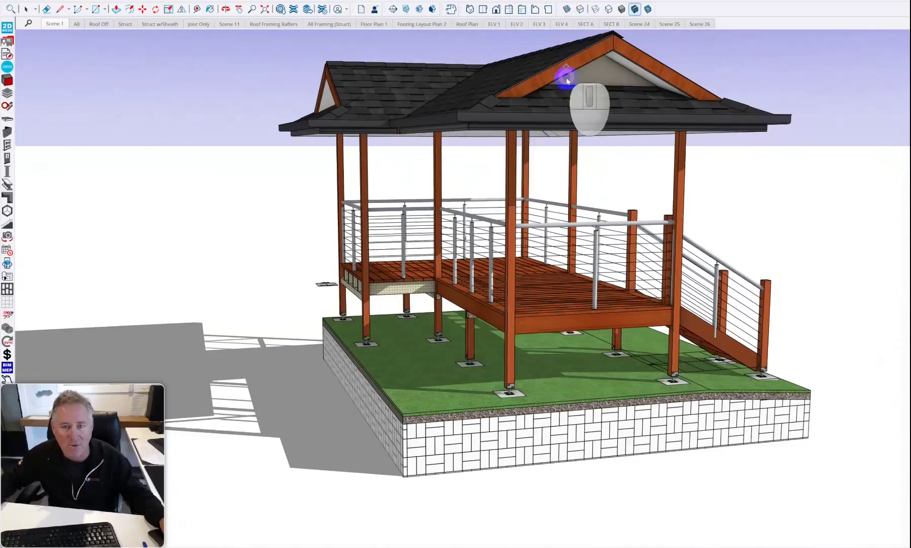
pyautogui.moveTo(565, 77)
pyautogui.mouseDown(button='middle')
pyautogui.moveTo(558, 101)
pyautogui.moveTo(544, 104)
pyautogui.mouseUp(button='middle')
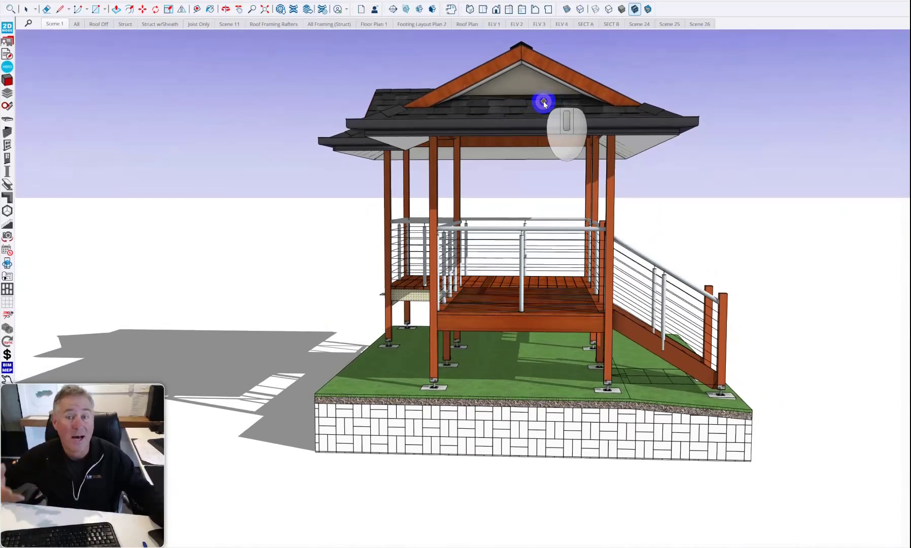
pyautogui.moveTo(544, 103); pyautogui.dragTo(545, 122, button='middle')
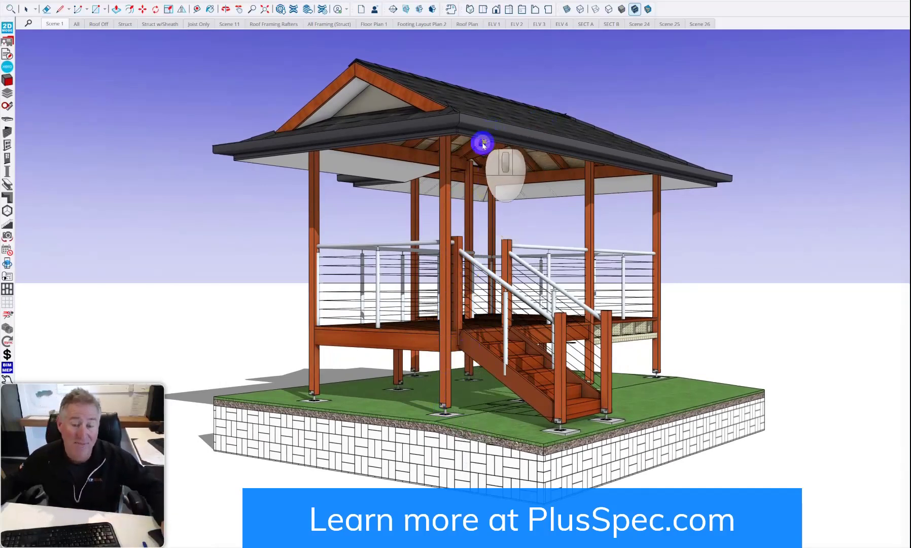
pyautogui.moveTo(483, 145); pyautogui.dragTo(477, 148, button='middle')
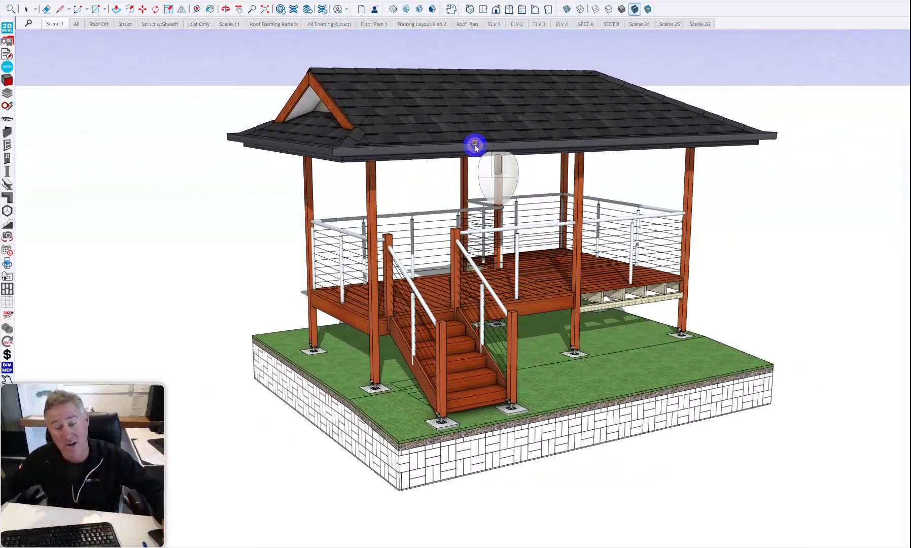
# Step: Open the takeoff summary beside the model and expand the L3 - Conc posts beams and L4 - decking levels
pyautogui.click(7, 52)
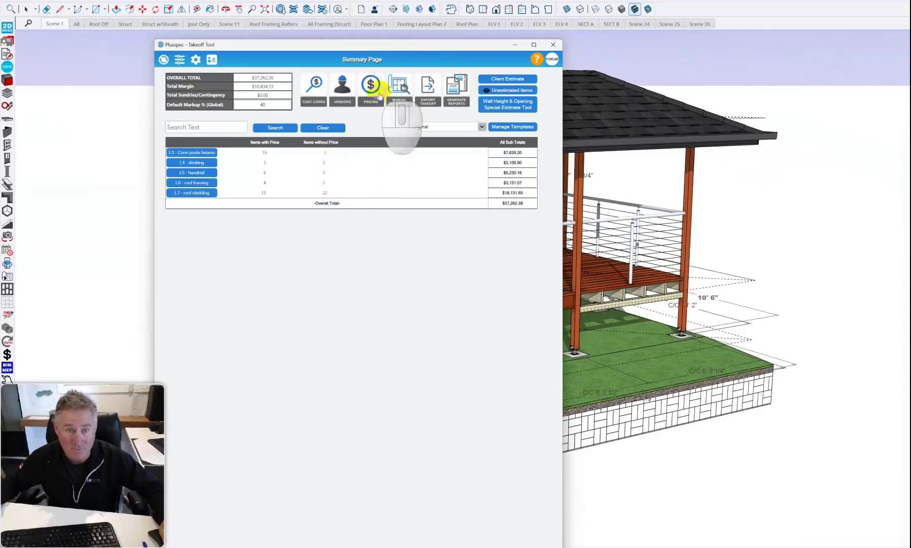
pyautogui.moveTo(384, 50); pyautogui.dragTo(711, 48)
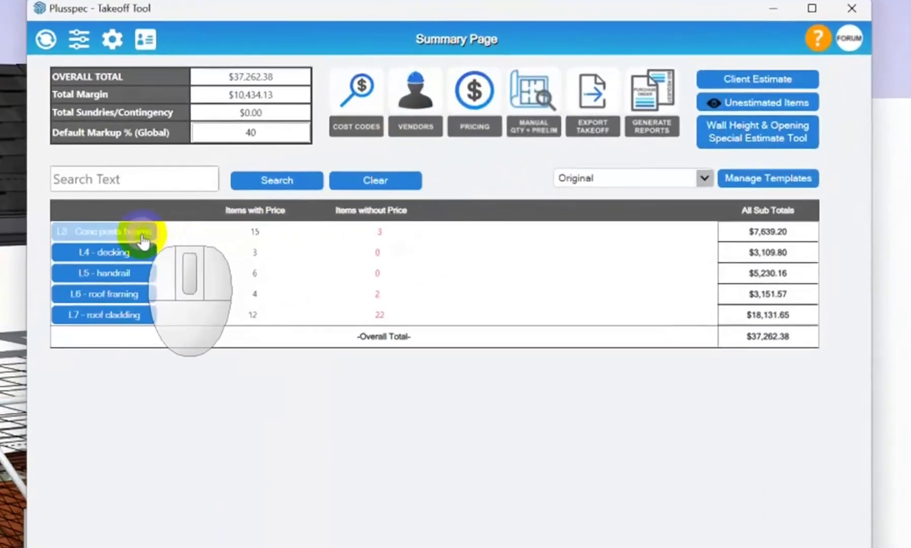
pyautogui.click(144, 242)
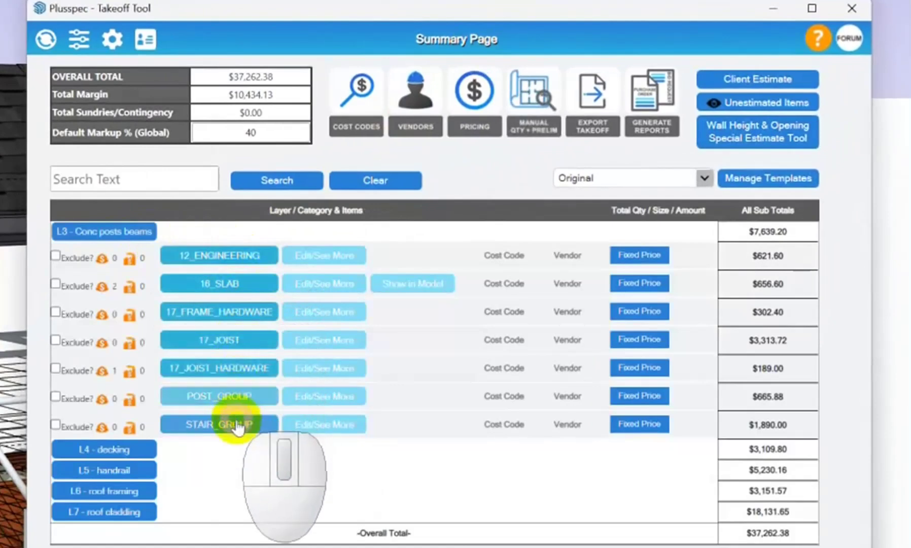
pyautogui.click(132, 456)
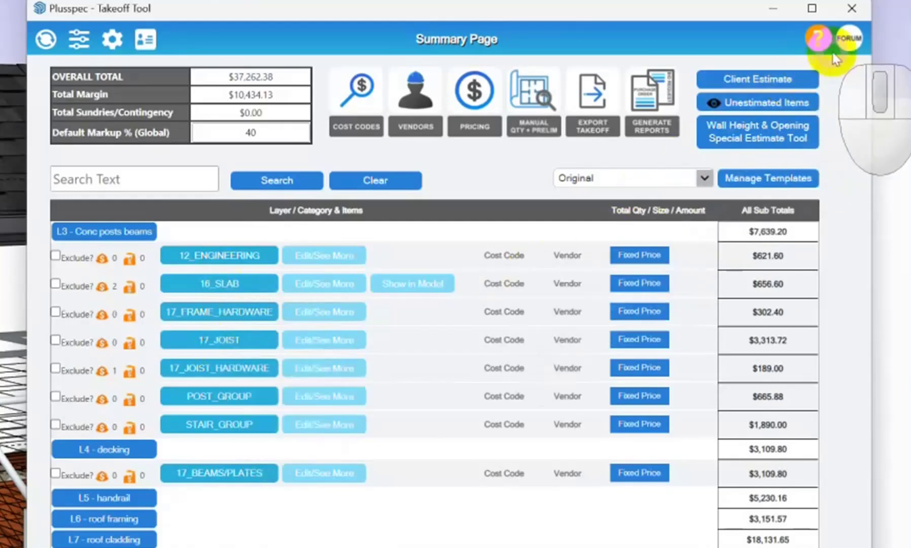
# Step: Generate the client proposal from the takeoff and look through its cover page, description and quote detail
pyautogui.click(807, 80)
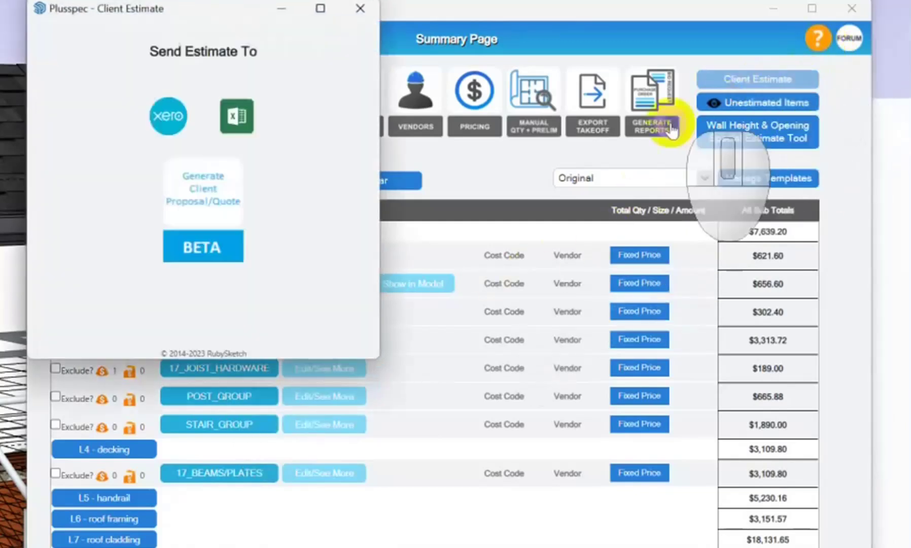
pyautogui.click(201, 215)
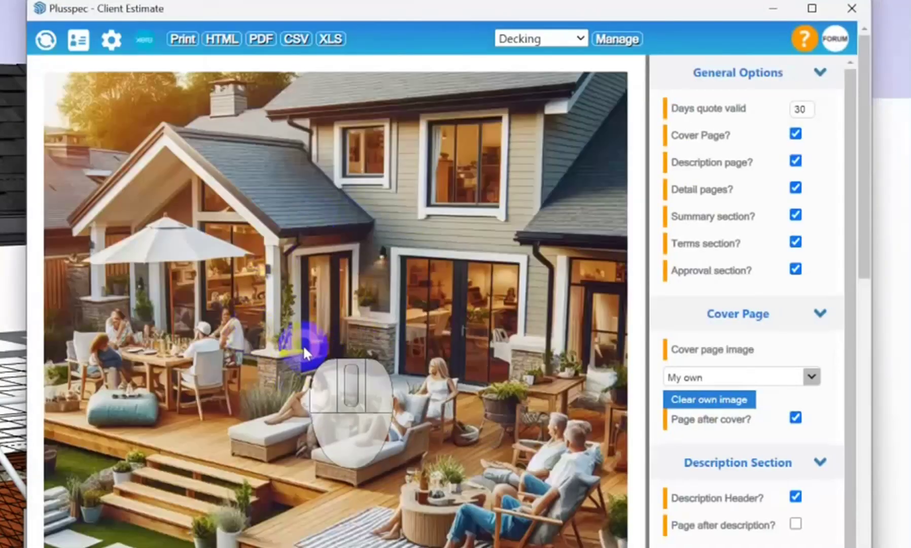
pyautogui.scroll(-10, 307, 352)
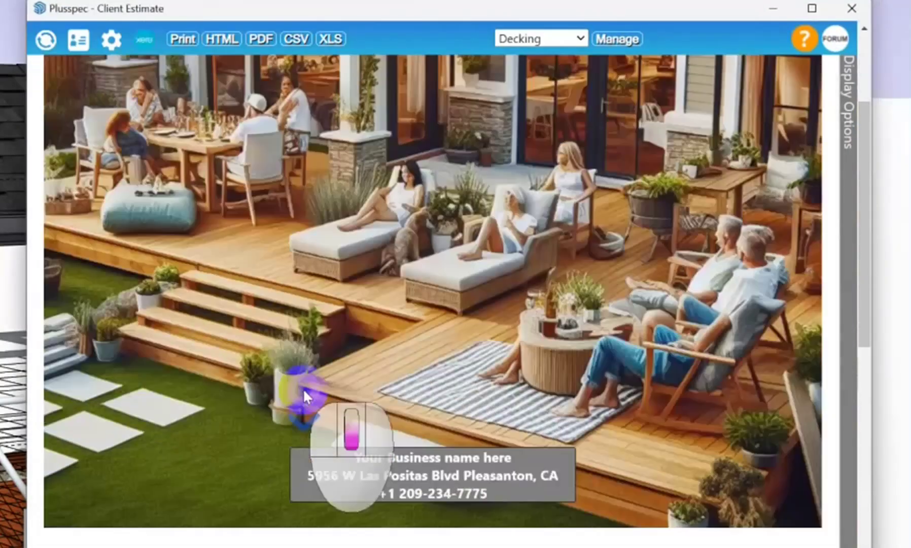
pyautogui.scroll(-3, 302, 396)
pyautogui.scroll(-9, 274, 432)
pyautogui.scroll(-1, 273, 435)
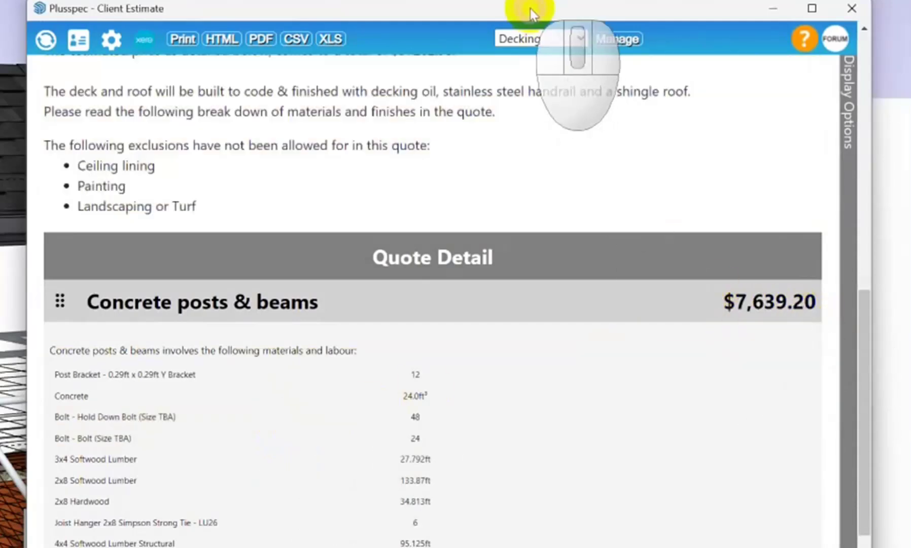
# Step: Move the quote window beside the takeoff and collapse the decking and Conc posts beams levels in the summary
pyautogui.moveTo(524, 11); pyautogui.dragTo(0, 13)
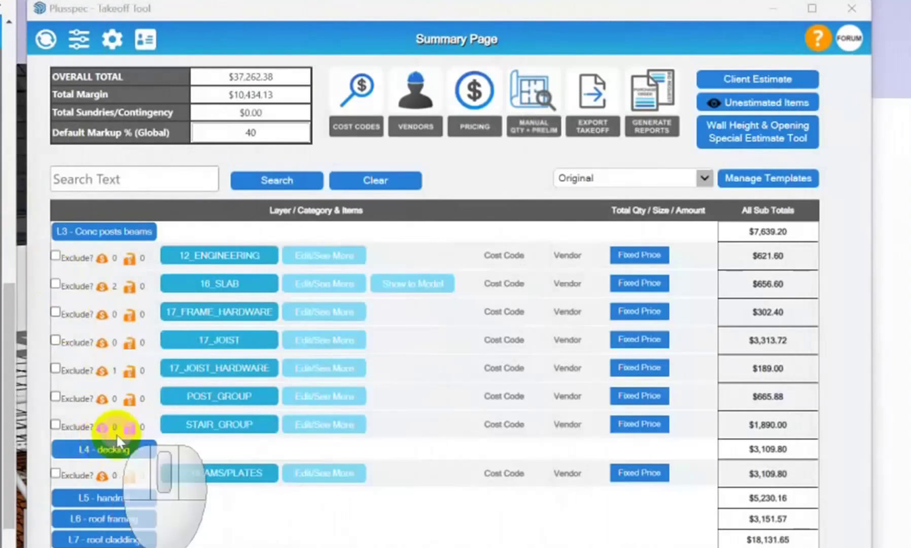
pyautogui.click(92, 447)
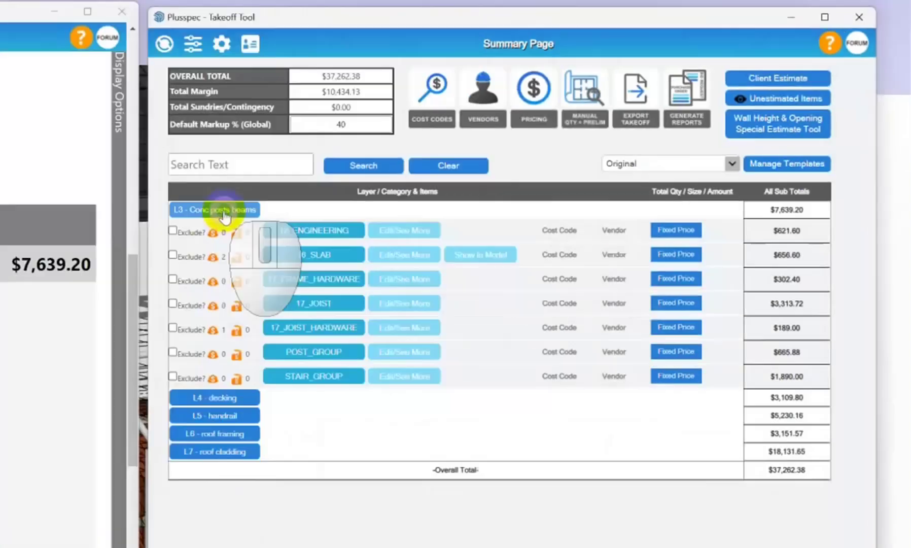
pyautogui.click(223, 215)
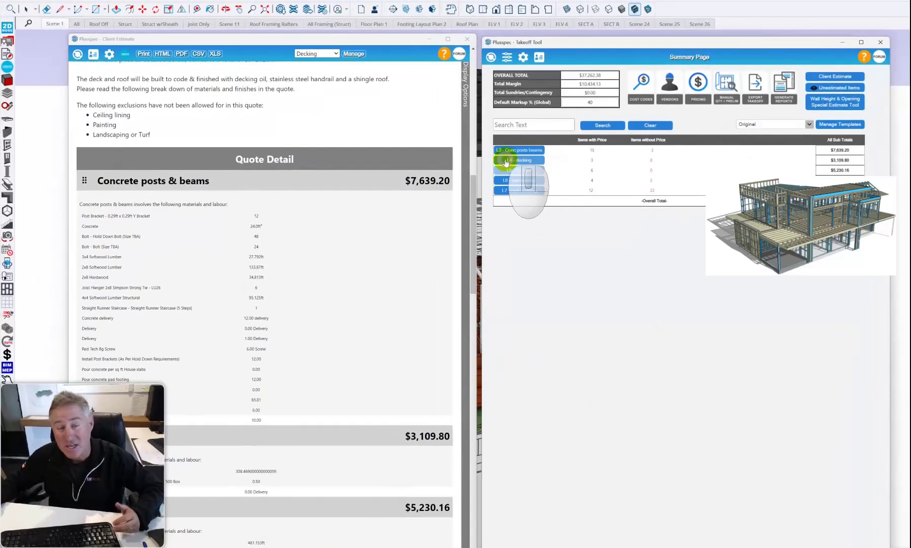
# Step: Review the quote's cover page, client description and listed exclusions, down to the concrete posts and beams detail
pyautogui.click(373, 38)
pyautogui.moveTo(373, 39); pyautogui.dragTo(662, 49)
pyautogui.scroll(8, 625, 158)
pyautogui.scroll(3, 625, 174)
pyautogui.scroll(-3, 625, 173)
pyautogui.click(585, 233)
pyautogui.scroll(-4, 585, 232)
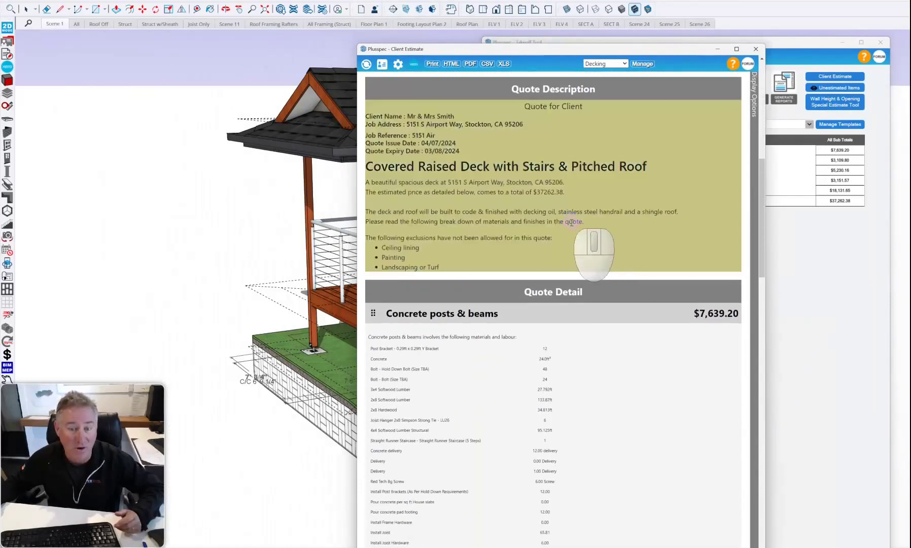
pyautogui.scroll(-3, 584, 236)
pyautogui.scroll(-1, 563, 265)
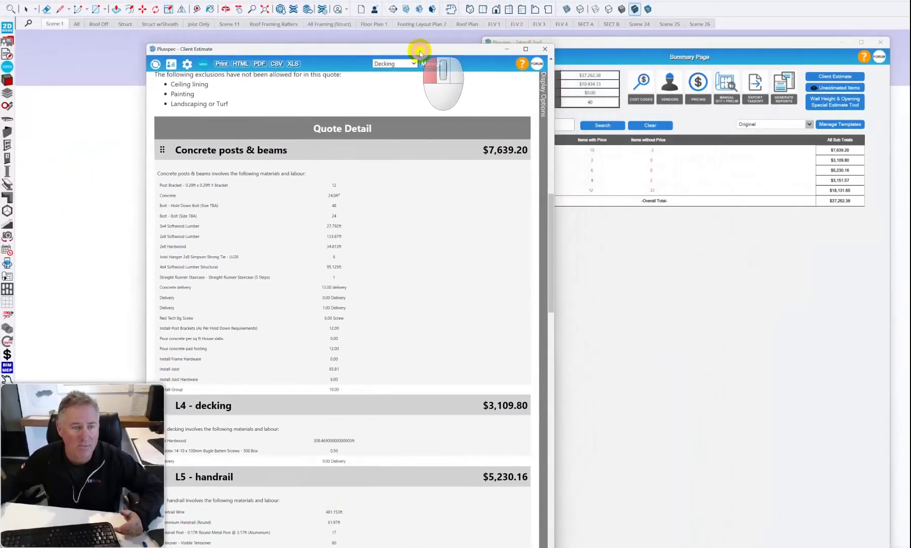
# Step: Place the quote next to the takeoff summary and search the takeoff for "concrete"
pyautogui.moveTo(420, 52); pyautogui.dragTo(398, 52)
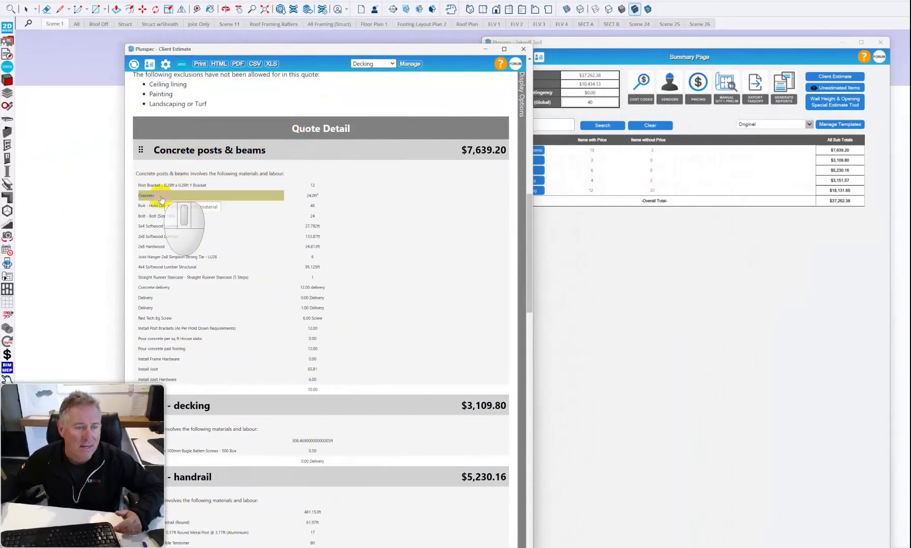
pyautogui.moveTo(431, 51); pyautogui.dragTo(363, 38)
pyautogui.click(522, 124)
pyautogui.write('co')
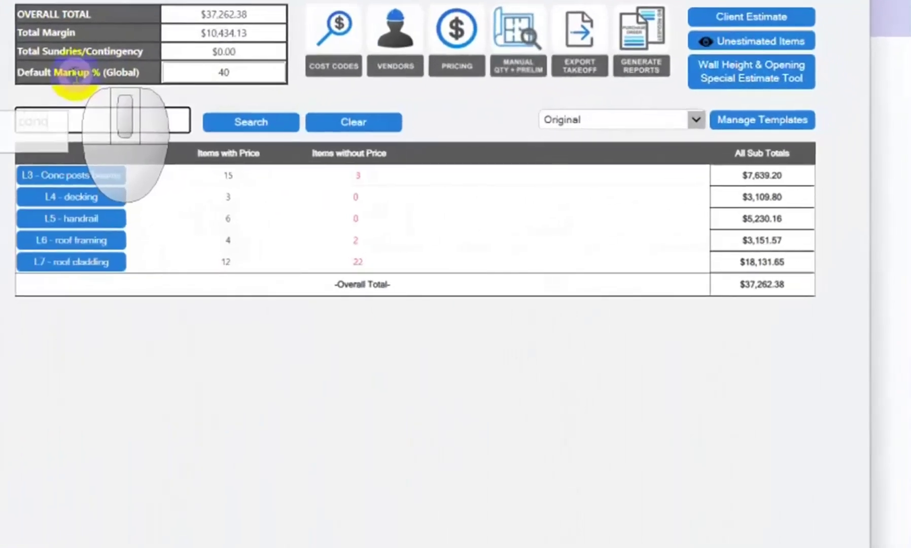
pyautogui.write('ncrete')
pyautogui.click(238, 122)
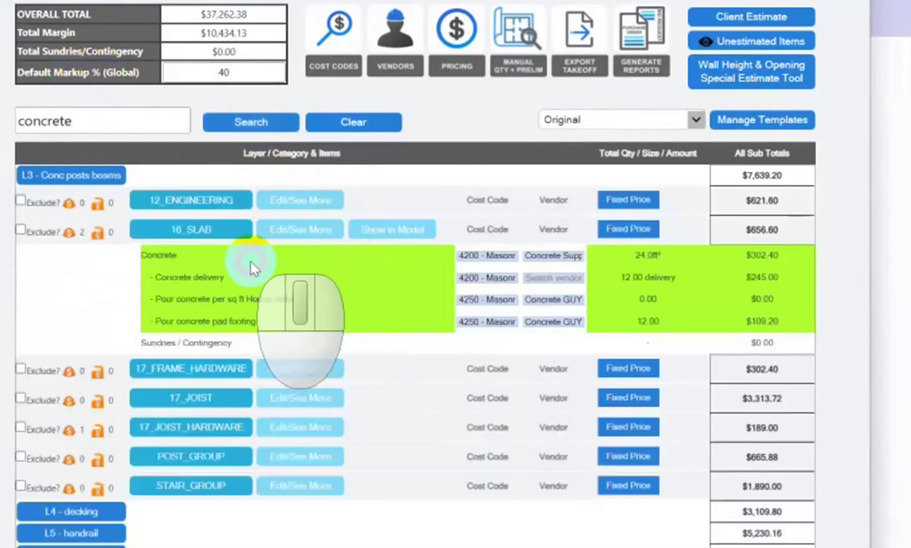
# Step: Open the full details of the 16_SLAB category and examine its concrete quantity, delivery and labour recipes
pyautogui.click(638, 258)
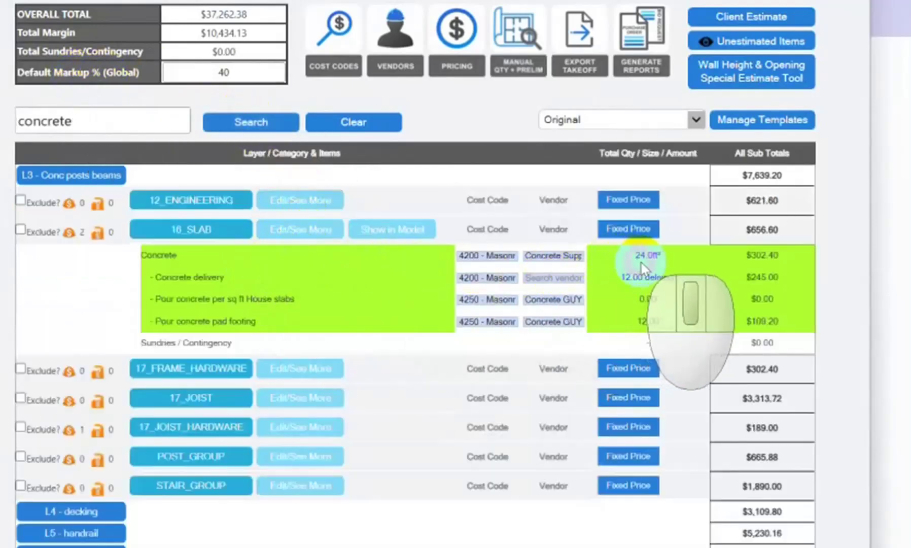
pyautogui.click(306, 234)
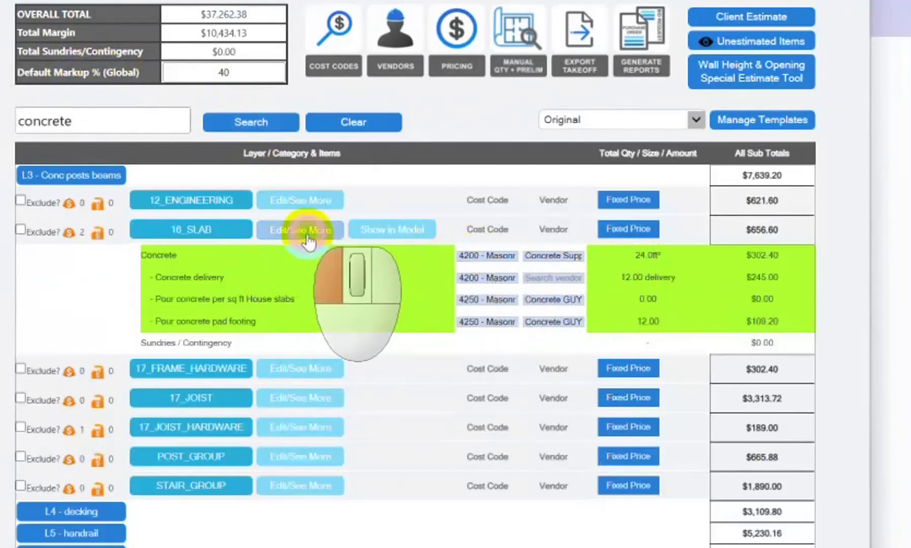
pyautogui.click(306, 235)
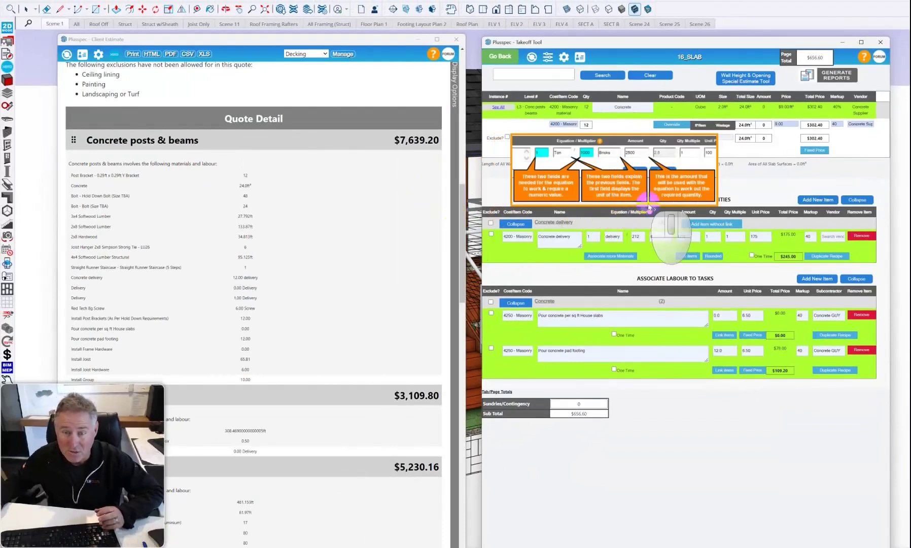
pyautogui.moveTo(737, 208)
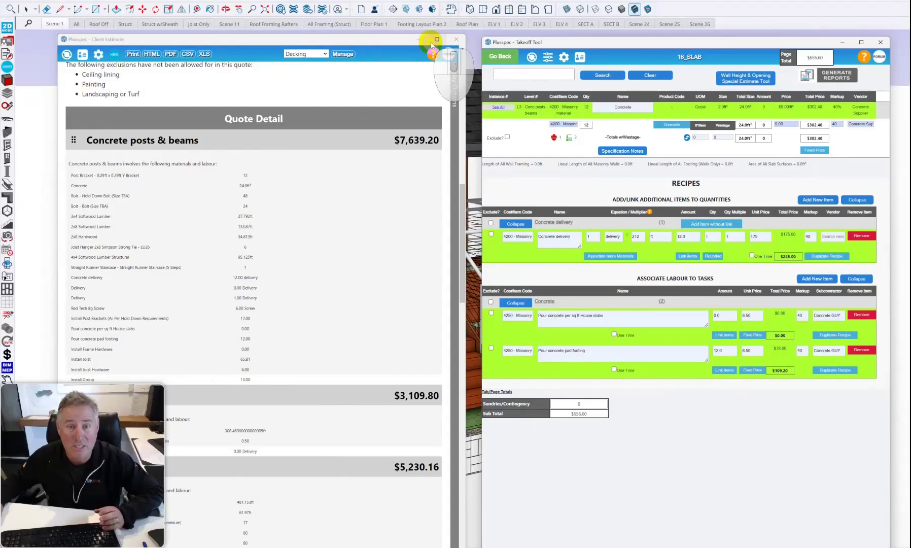
# Step: Widen the client estimate window and move it in front of the takeoff
pyautogui.moveTo(465, 81)
pyautogui.moveTo(467, 82); pyautogui.dragTo(730, 129)
pyautogui.moveTo(524, 39); pyautogui.dragTo(667, 30)
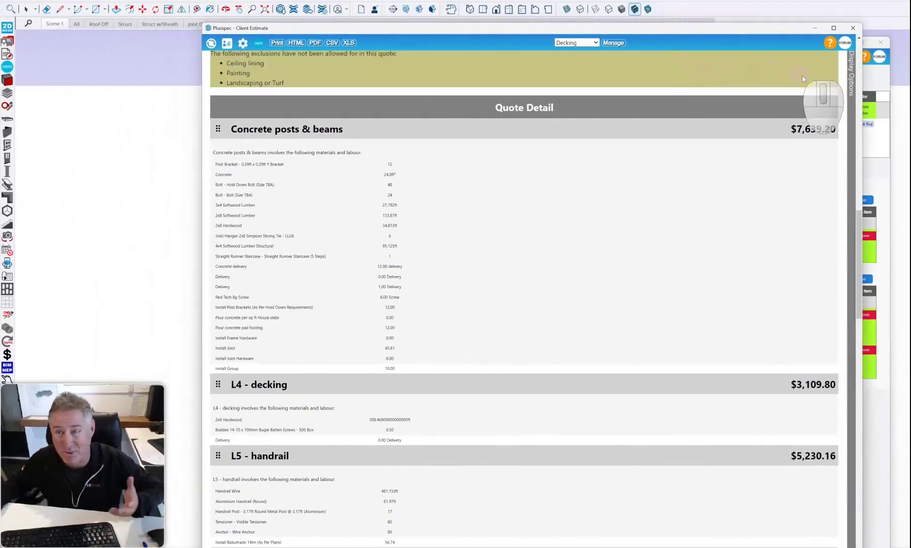
# Step: Open the quote's display options and show item prices together with quantities in the detail section
pyautogui.click(850, 79)
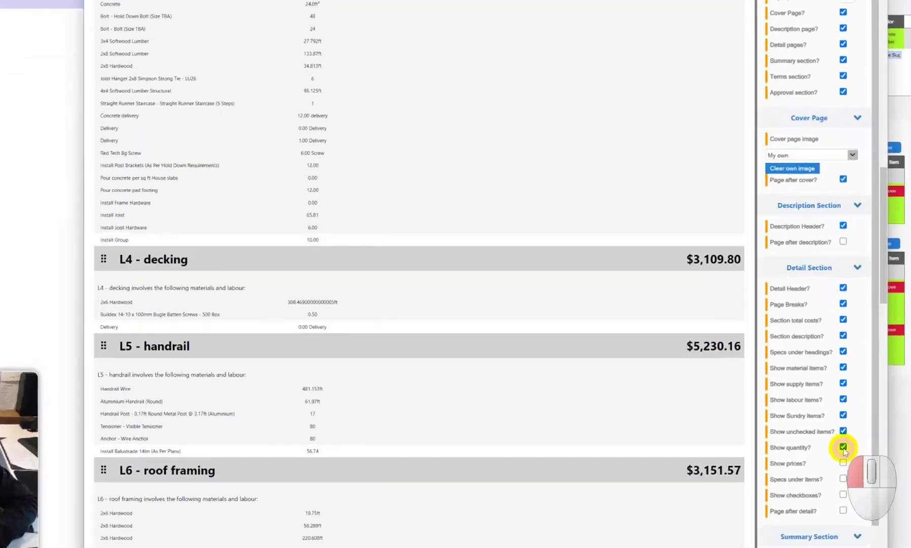
pyautogui.click(827, 446)
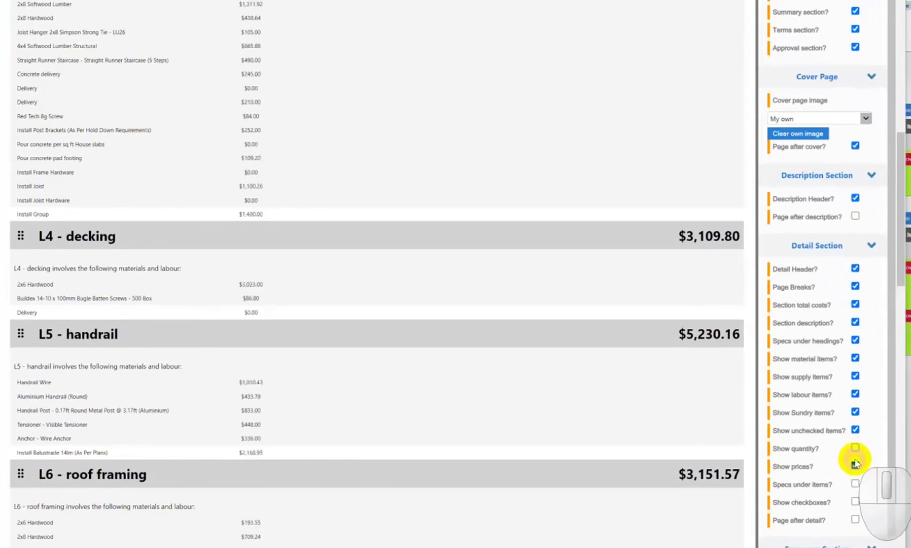
pyautogui.click(856, 449)
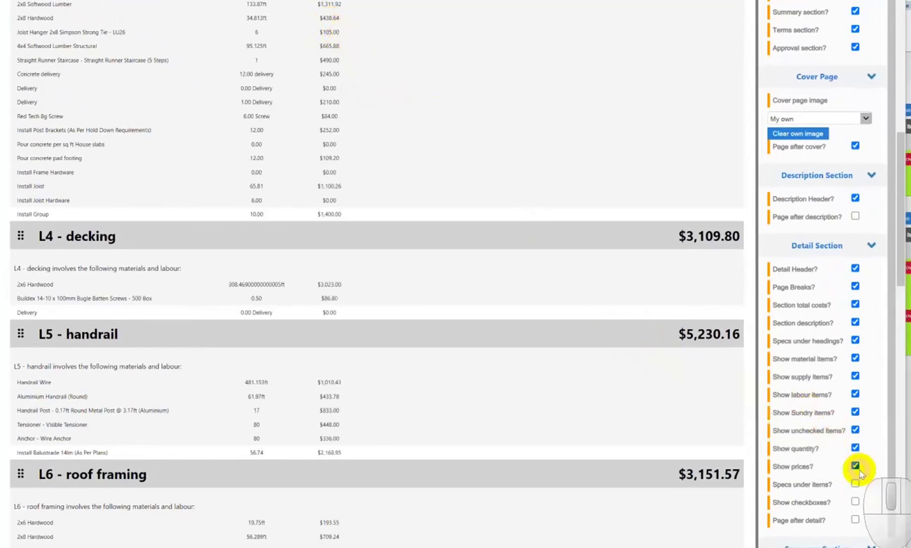
# Step: Hide prices, quantities, specs under headings, and unchecked, sundry, labour, supply and material items from the quote detail, and check the terms and conditions
pyautogui.click(856, 431)
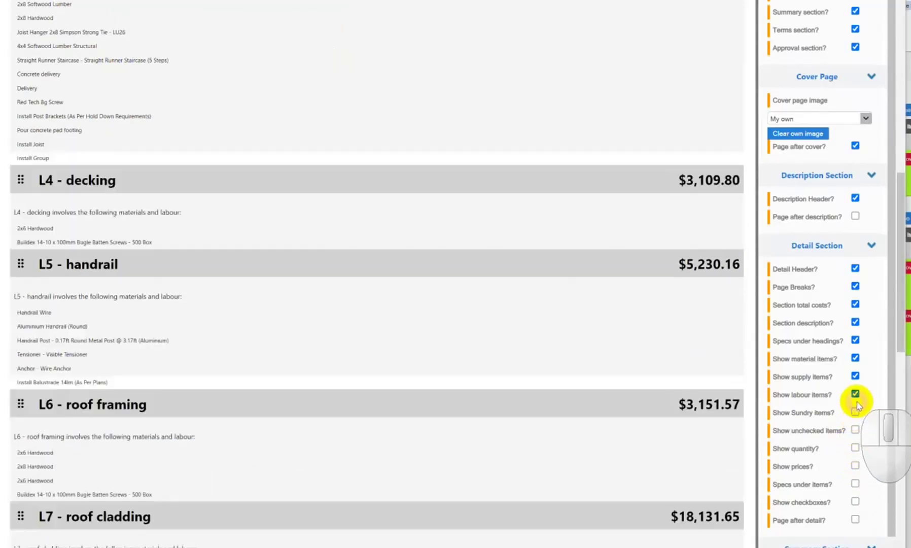
pyautogui.click(856, 395)
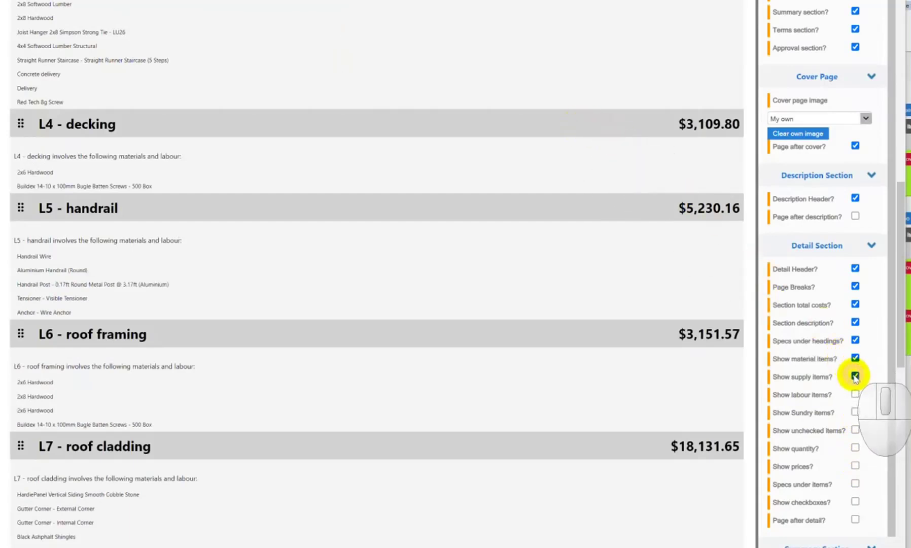
pyautogui.click(855, 376)
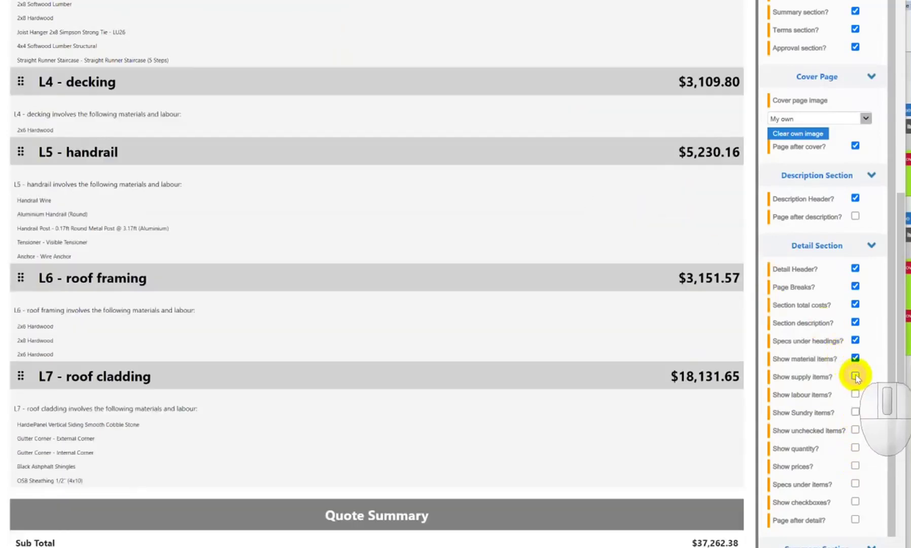
pyautogui.click(855, 359)
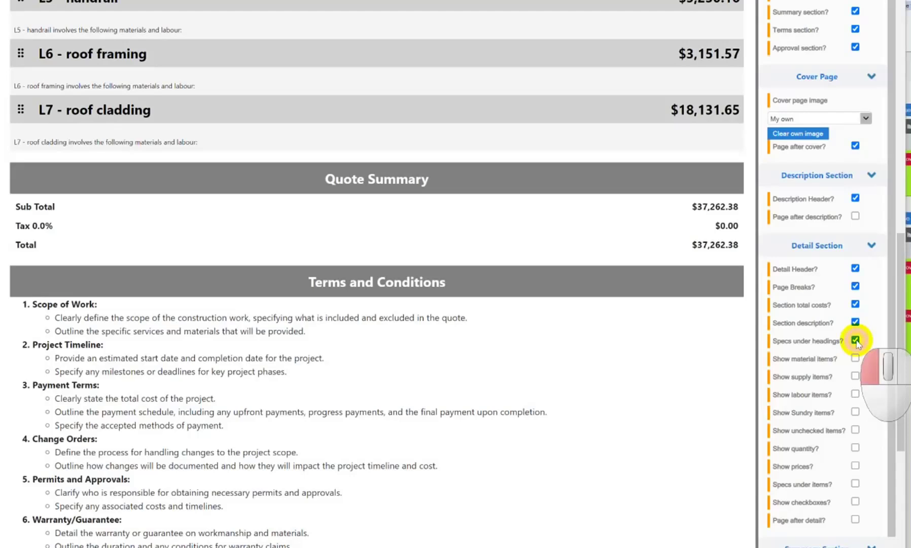
pyautogui.scroll(1, 573, 281)
pyautogui.scroll(-4, 569, 279)
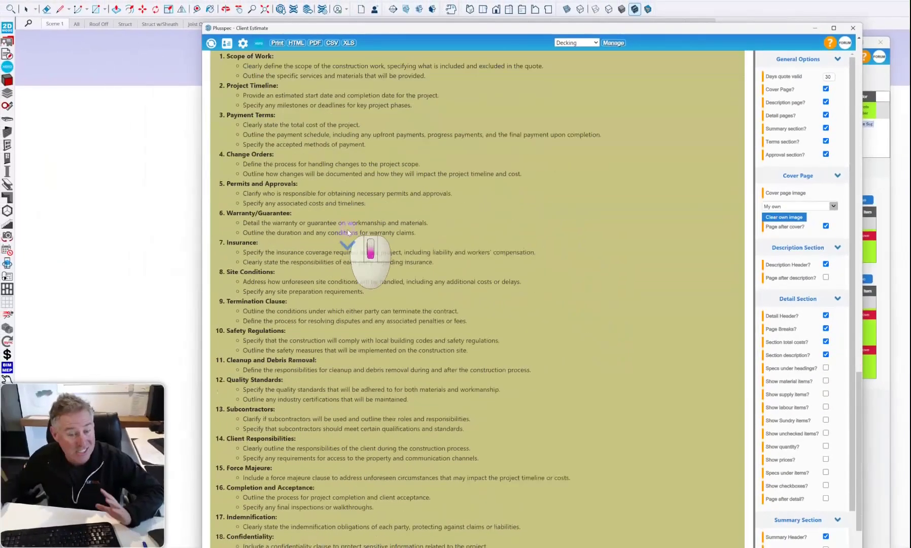
# Step: Review the client quote from the terms and approval section back through the detail and summary to the cover page image
pyautogui.scroll(-3, 348, 229)
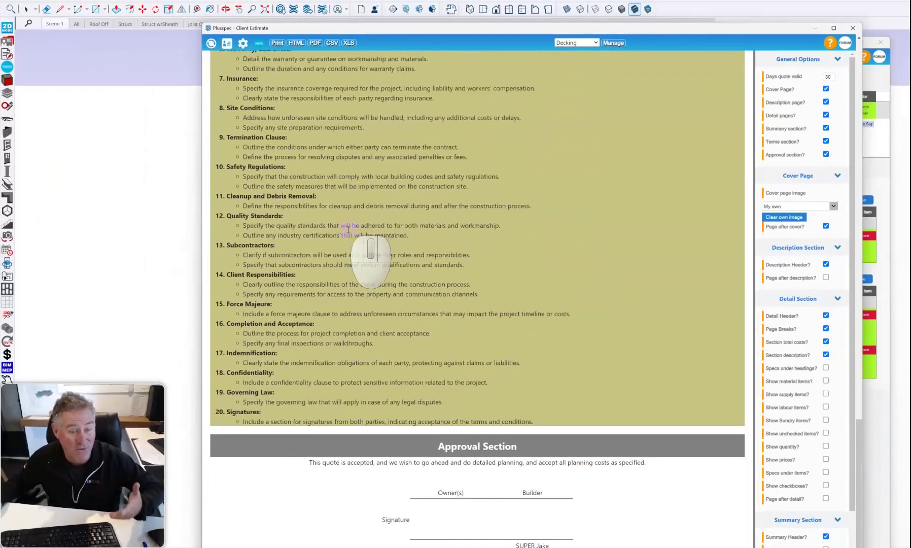
pyautogui.scroll(10, 349, 230)
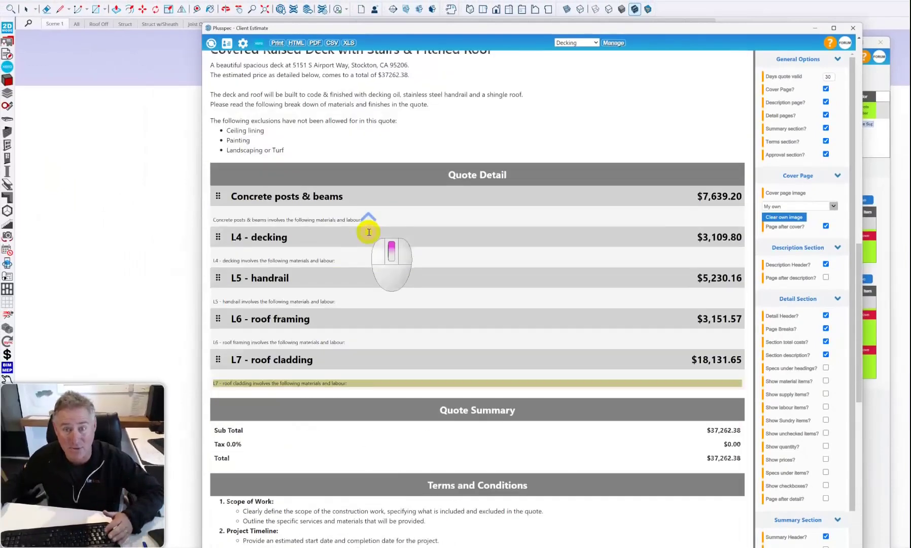
pyautogui.scroll(5, 369, 232)
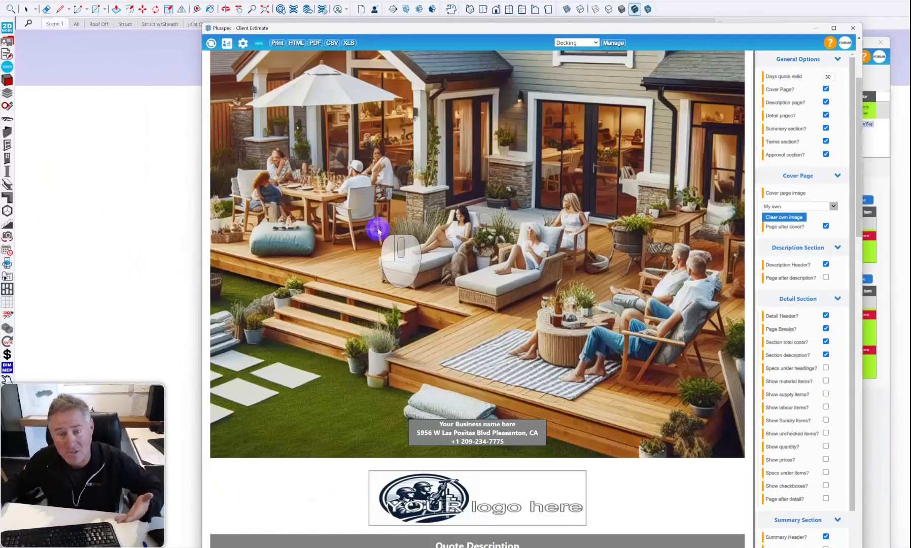
pyautogui.scroll(3, 381, 231)
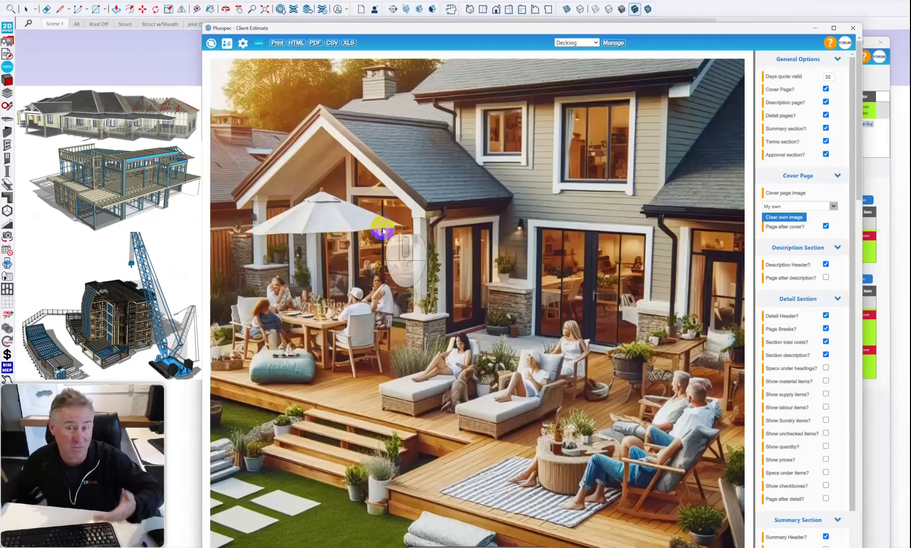
pyautogui.scroll(-2, 484, 208)
pyautogui.scroll(2, 493, 208)
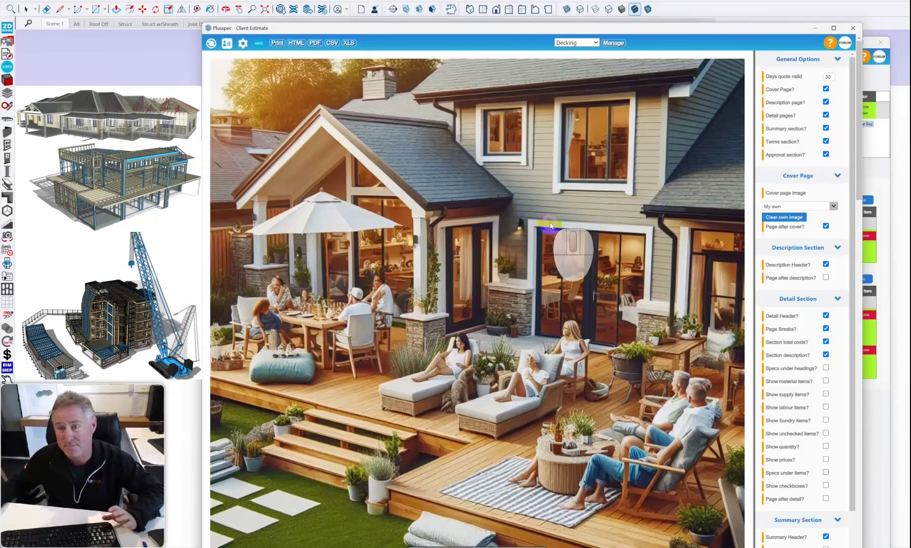
# Step: Close the client estimate and takeoff windows and return to the whole deck model
pyautogui.click(851, 28)
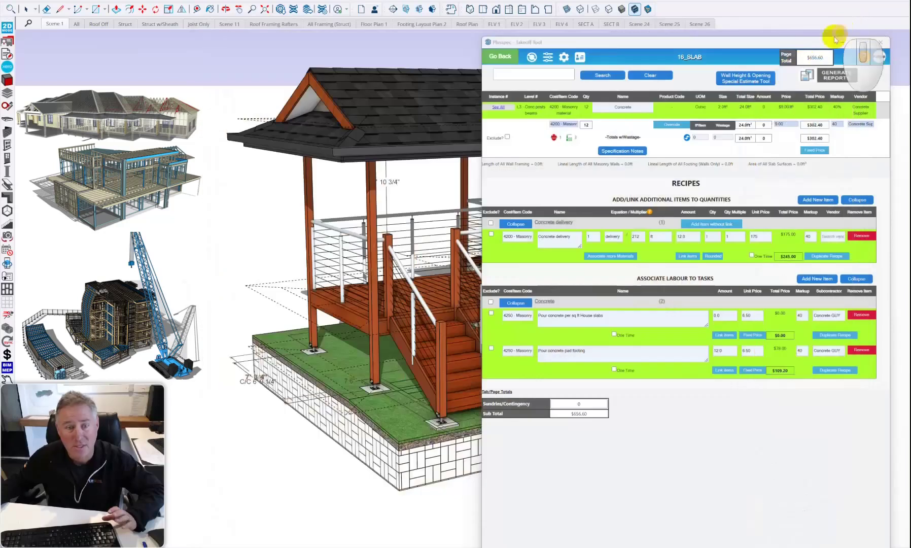
pyautogui.click(869, 45)
pyautogui.scroll(-1, 569, 216)
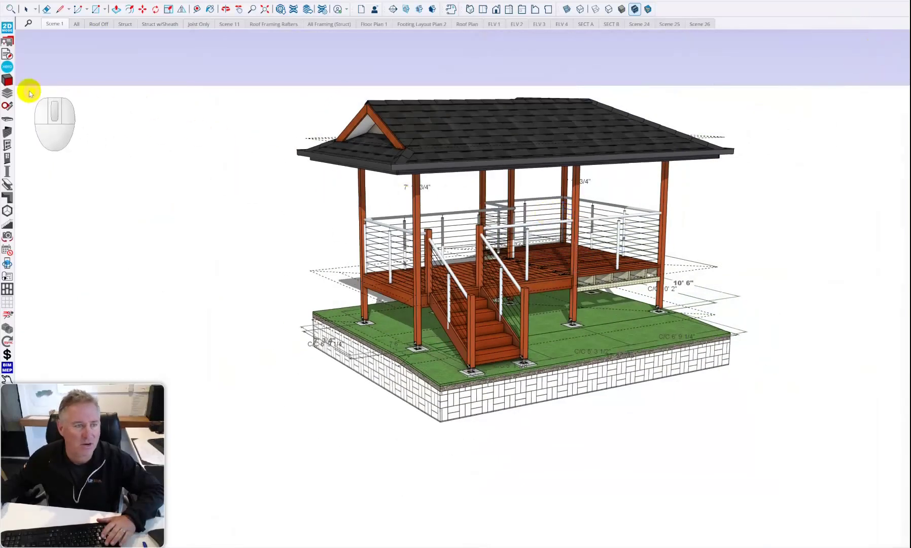
# Step: Open the Levels & Layers tool and hide the L7 roof cladding, L6 roof framing, L5 handrail and L4 decking layers
pyautogui.click(7, 93)
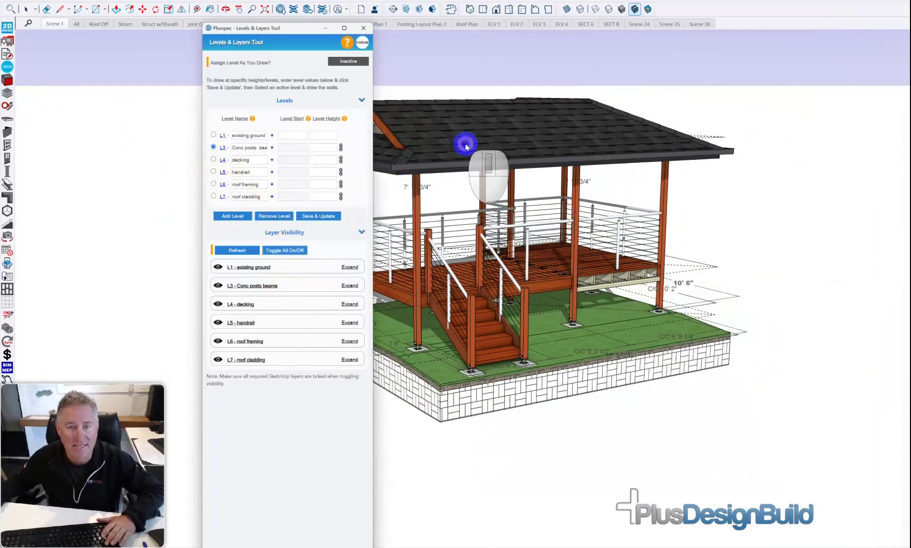
pyautogui.moveTo(466, 145); pyautogui.dragTo(593, 150, button='middle')
pyautogui.click(217, 360)
pyautogui.moveTo(484, 266); pyautogui.dragTo(504, 339, button='middle')
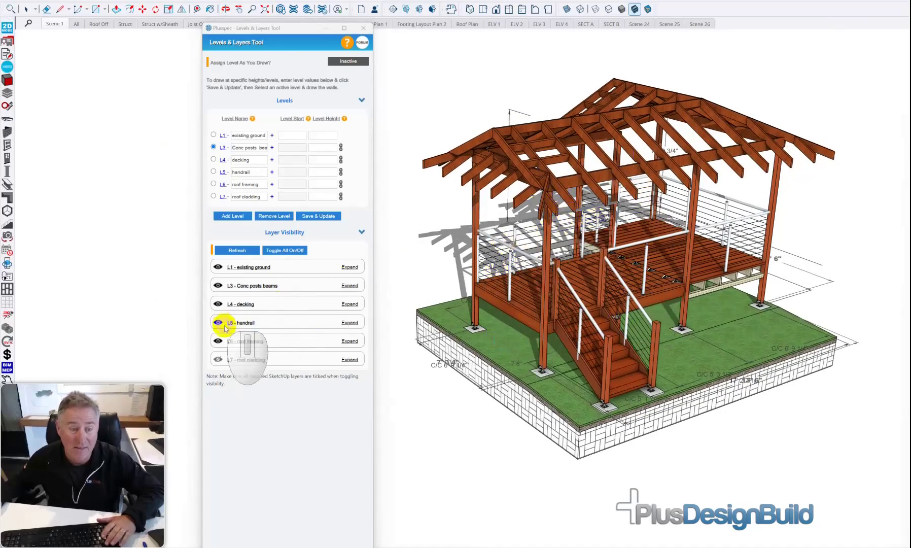
pyautogui.click(218, 341)
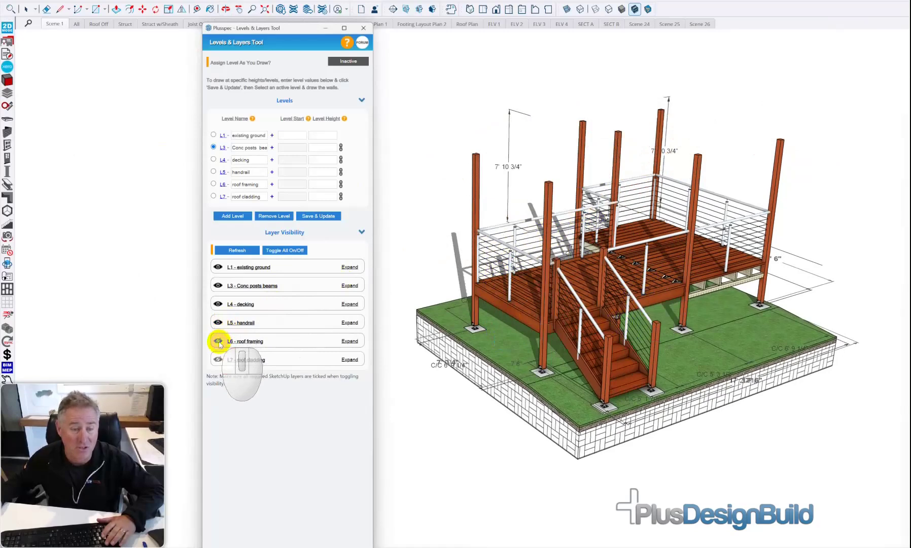
pyautogui.click(218, 323)
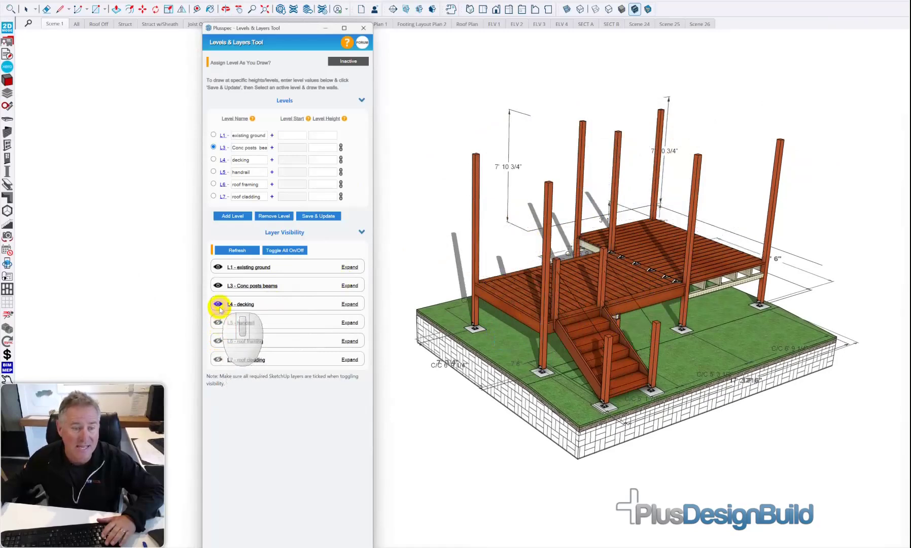
pyautogui.click(218, 305)
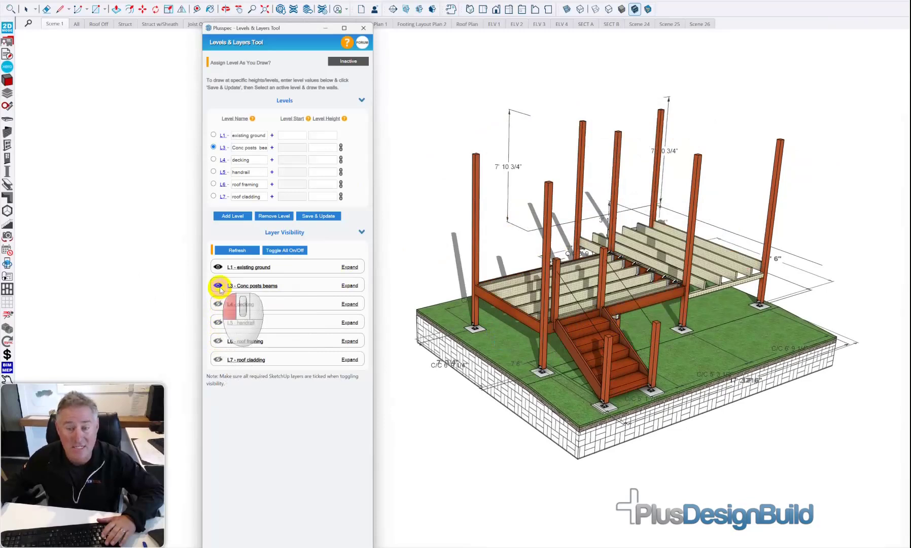
# Step: Toggle the L3 Conc posts beams layer off and back on, and inspect the stair and subfloor structure up close
pyautogui.click(219, 286)
pyautogui.click(219, 286)
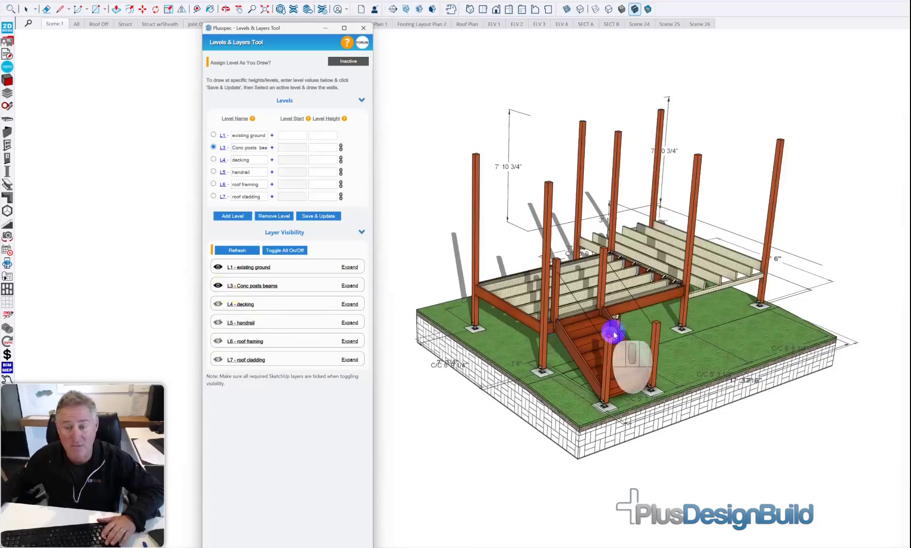
pyautogui.scroll(5, 631, 309)
pyautogui.scroll(5, 628, 307)
pyautogui.moveTo(622, 303)
pyautogui.mouseDown(button='middle')
pyautogui.moveTo(665, 264)
pyautogui.moveTo(613, 283)
pyautogui.mouseUp(button='middle')
pyautogui.scroll(-5, 613, 283)
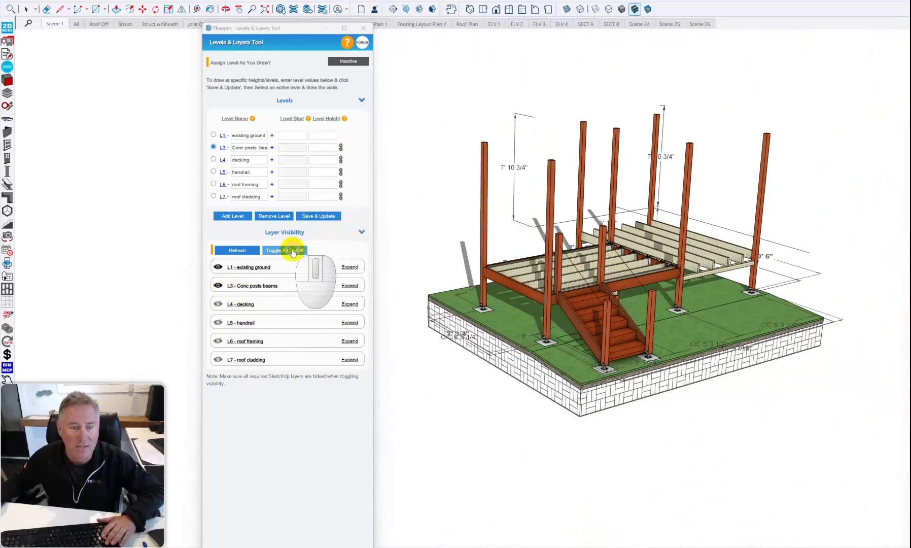
# Step: Toggle all level layers off, switch to the ELV 1 scene and close the Levels & Layers tool
pyautogui.click(293, 251)
pyautogui.click(518, 283)
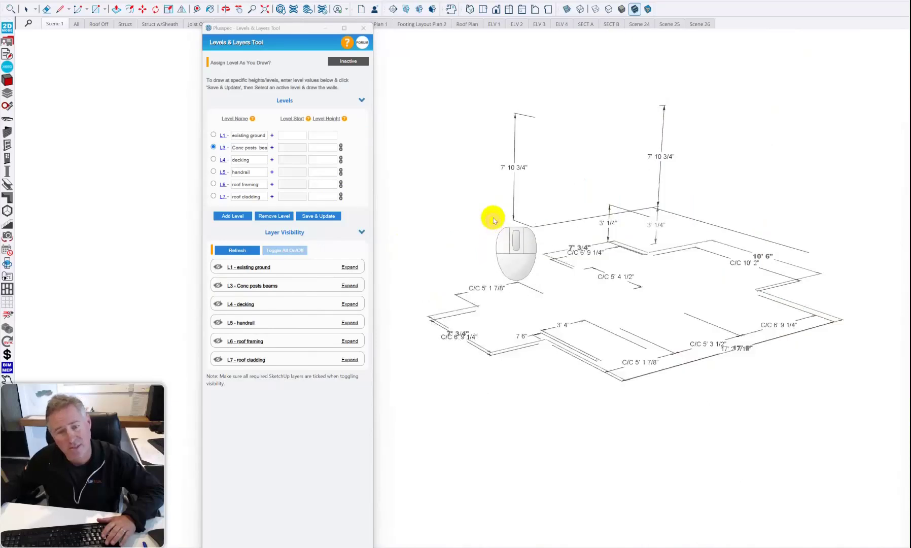
pyautogui.click(497, 26)
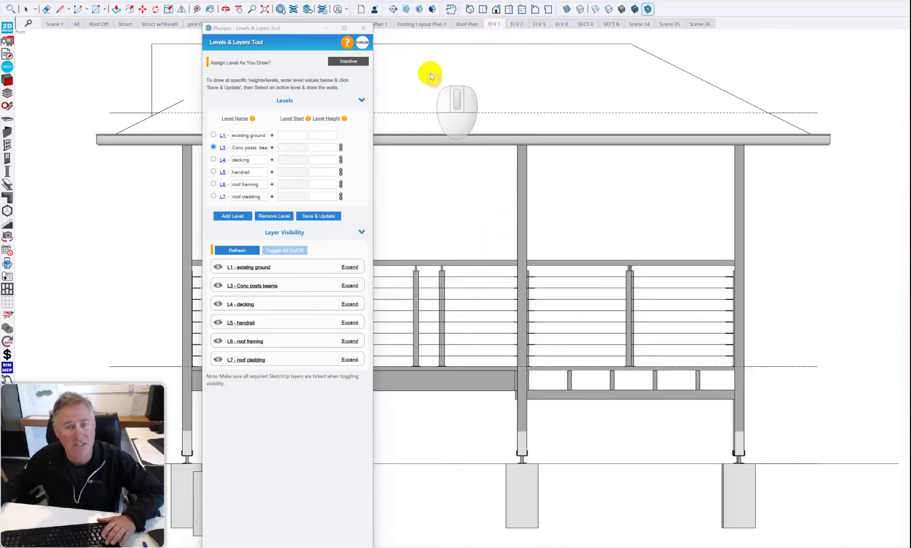
pyautogui.click(369, 31)
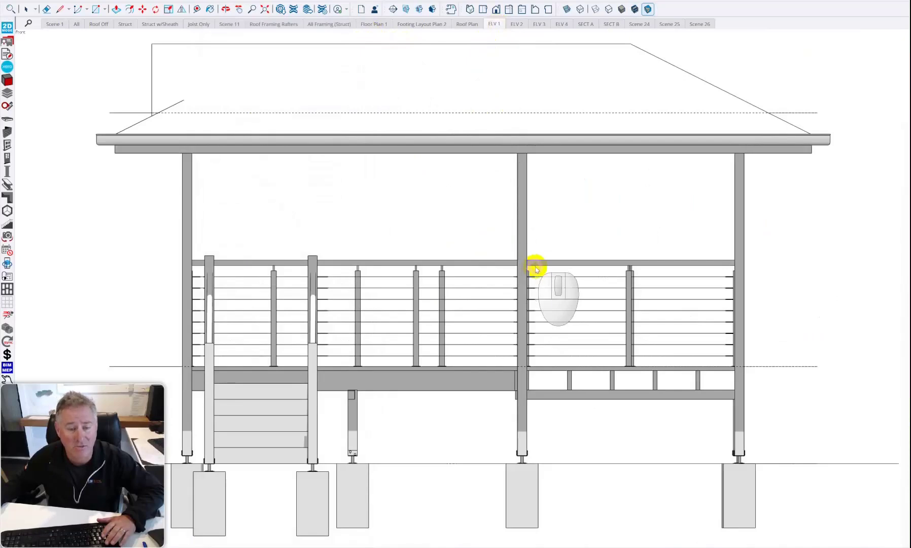
# Step: View the ELV 1 elevation in full, and go through the ELV 2, Floor Plan 1 and Footing Layout Plan 2 scenes
pyautogui.scroll(-2, 533, 264)
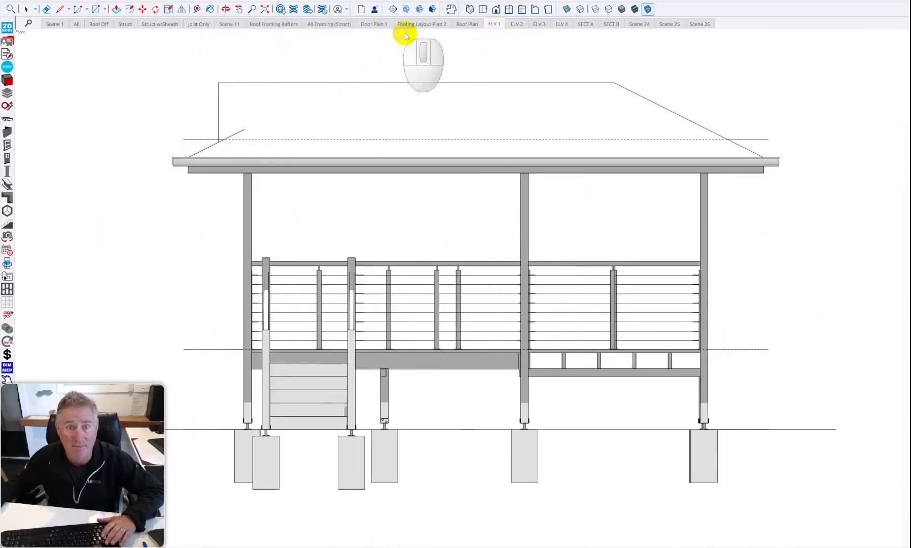
pyautogui.click(515, 25)
pyautogui.click(385, 26)
pyautogui.click(421, 24)
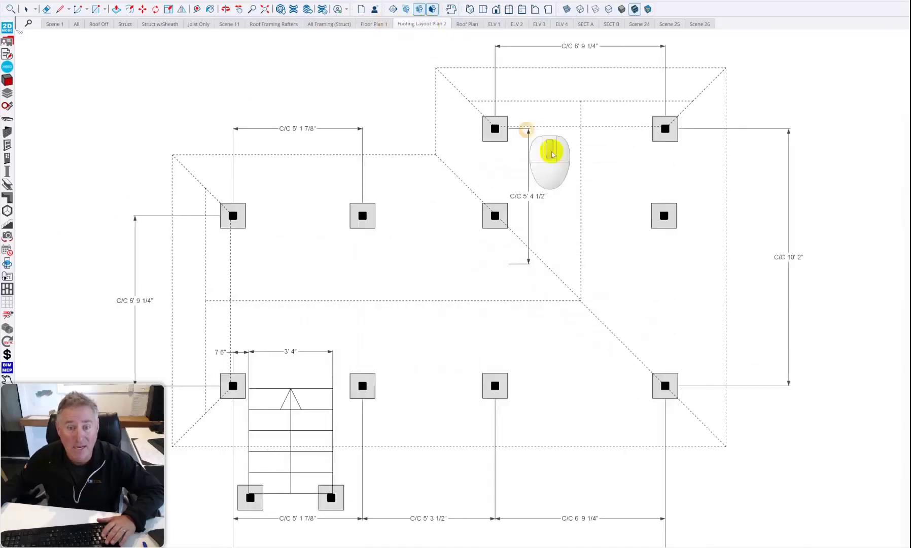
pyautogui.scroll(-1, 612, 210)
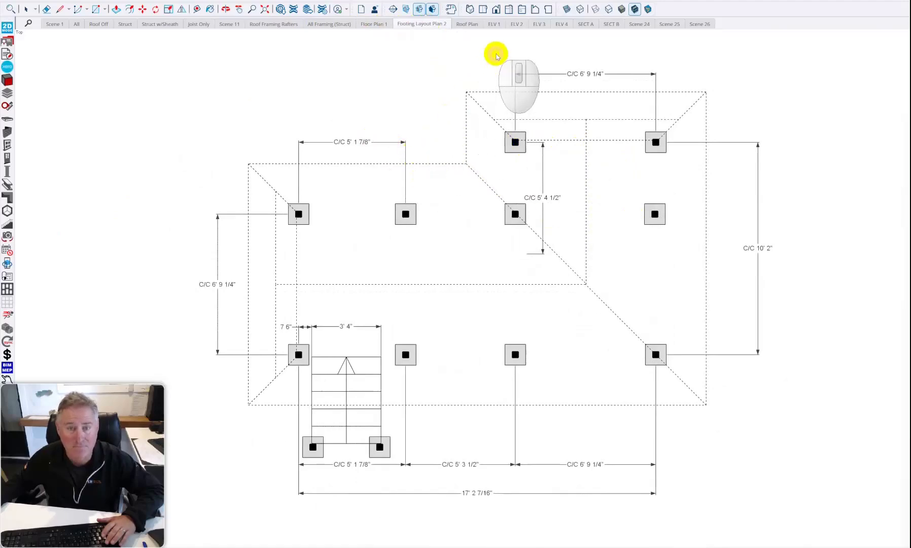
# Step: View the deck in the Scene 24 section, the Scene 25 perspective, and the Struct and Joint Only scenes
pyautogui.click(644, 26)
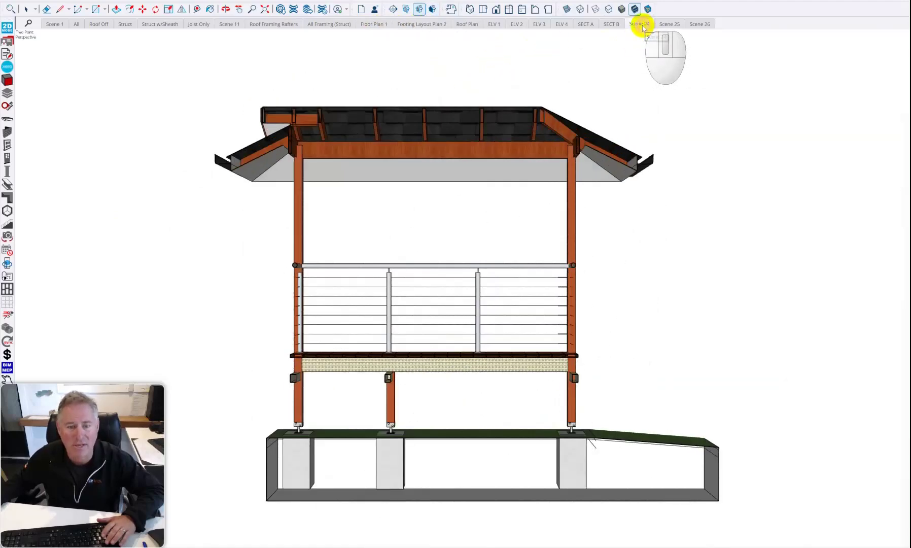
pyautogui.click(667, 24)
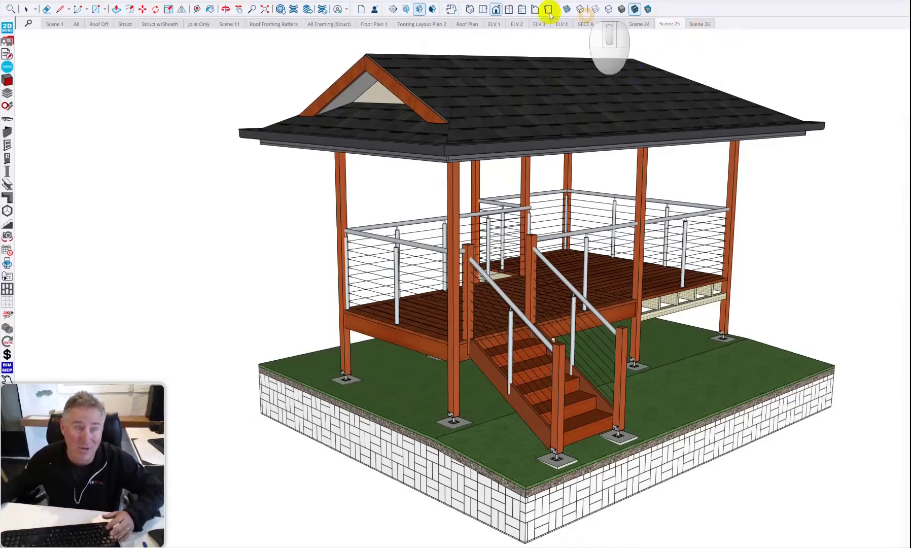
pyautogui.click(124, 26)
pyautogui.moveTo(433, 254); pyautogui.dragTo(477, 274, button='middle')
pyautogui.click(199, 24)
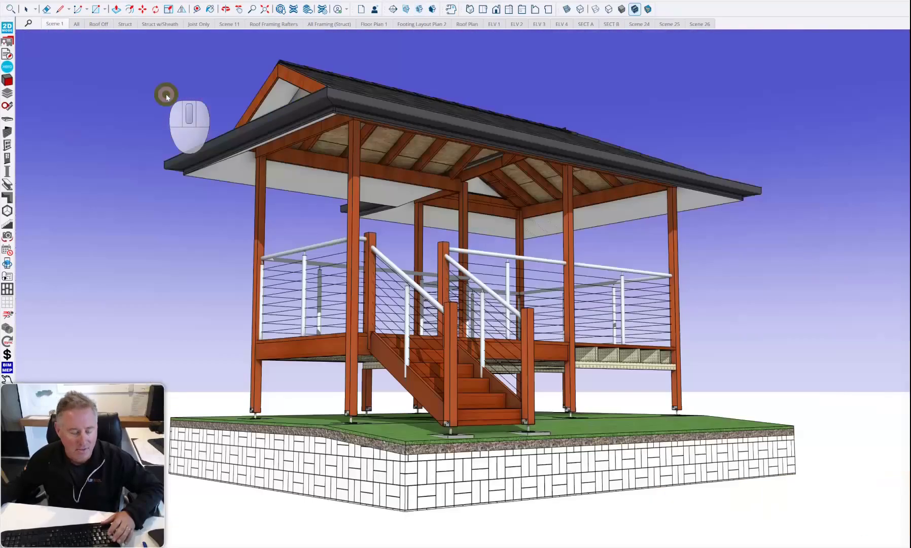
# Step: Reopen the takeoff, set its preferences to group by Many sections with the Frame (Advanced) report enabled, and run the quote
pyautogui.click(7, 54)
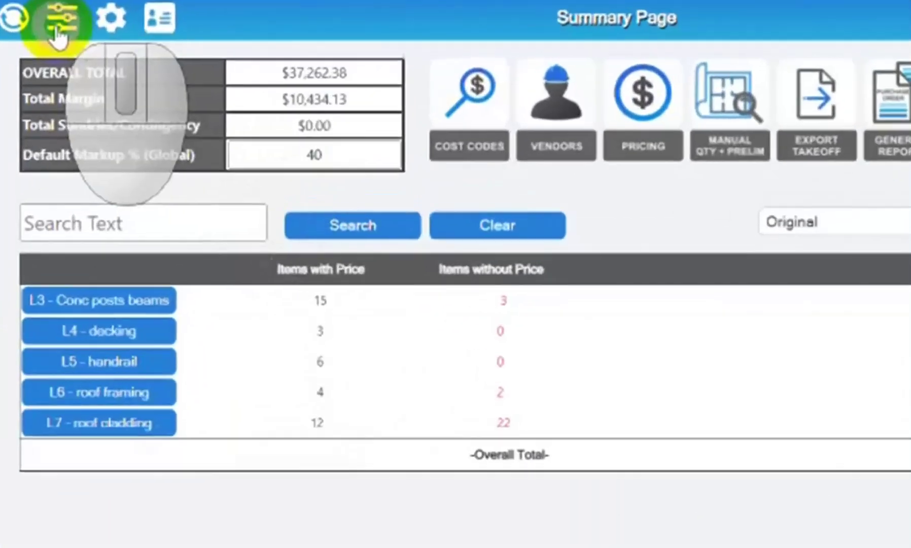
pyautogui.click(114, 25)
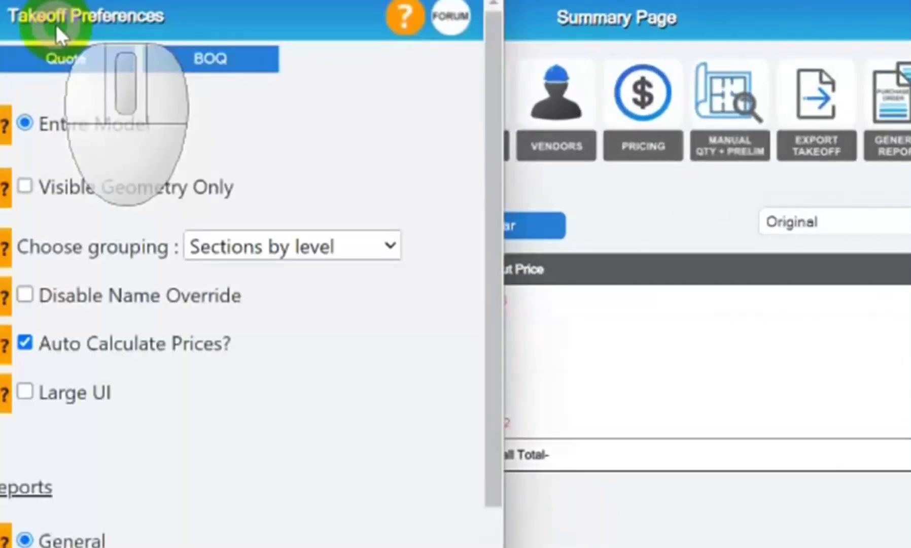
pyautogui.click(340, 248)
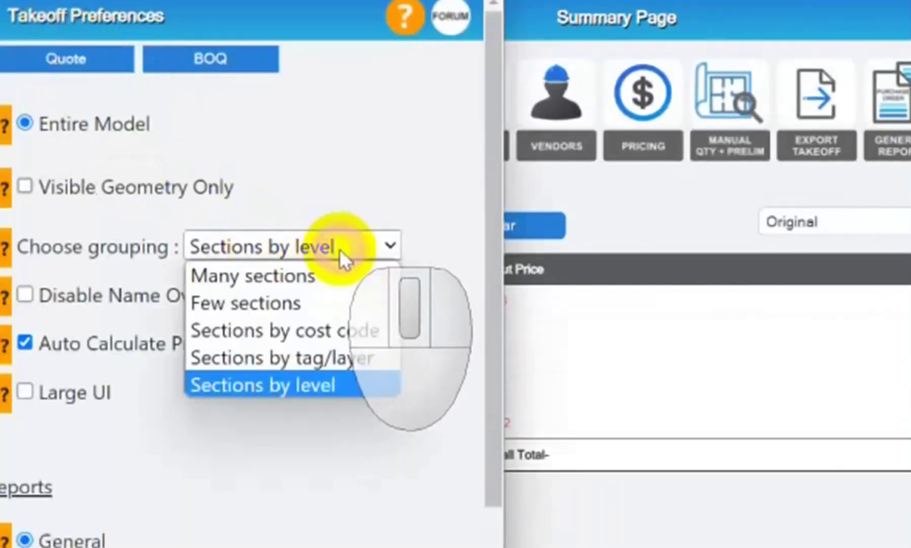
pyautogui.click(317, 273)
pyautogui.scroll(-5, 338, 315)
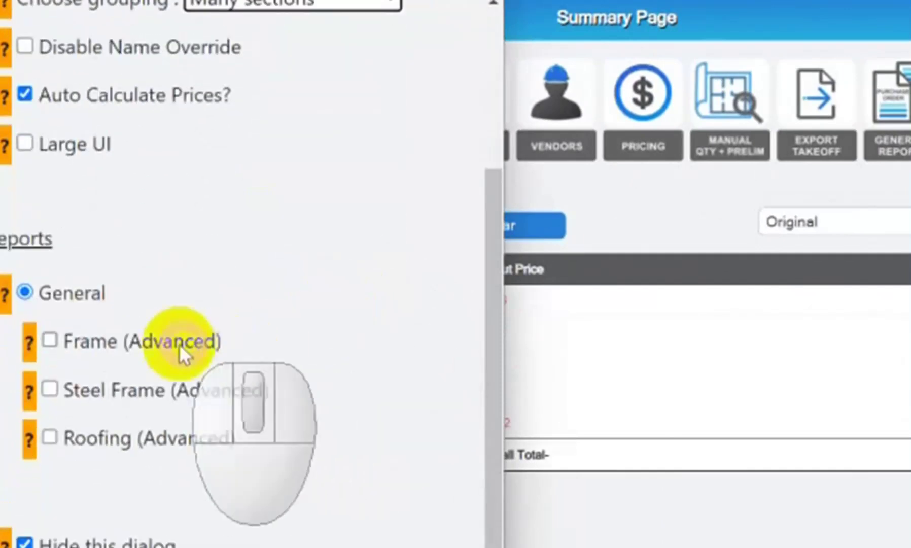
pyautogui.click(63, 343)
pyautogui.click(270, 352)
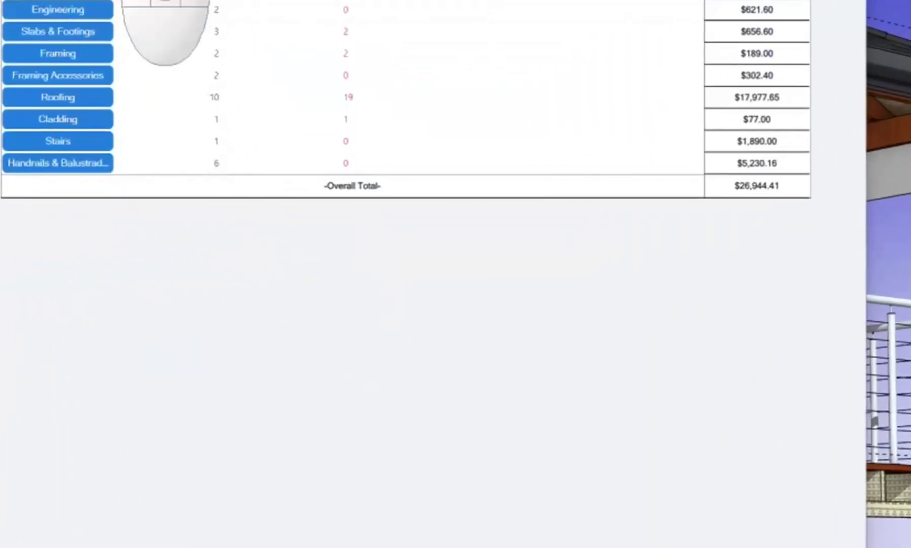
# Step: Expand the Framing section, open the full Adv. Framing details and examine the members' types, actual and order lengths, and prices
pyautogui.click(81, 55)
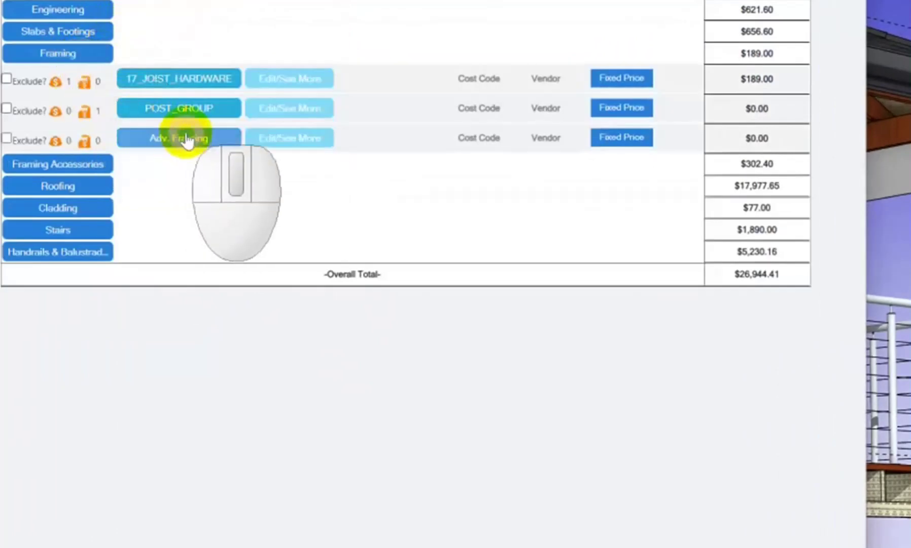
pyautogui.click(265, 142)
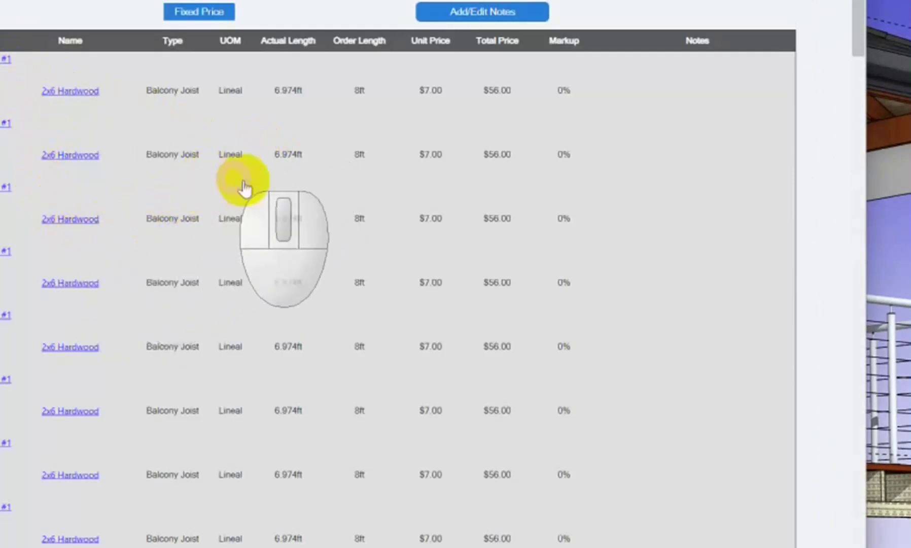
pyautogui.scroll(-15, 336, 212)
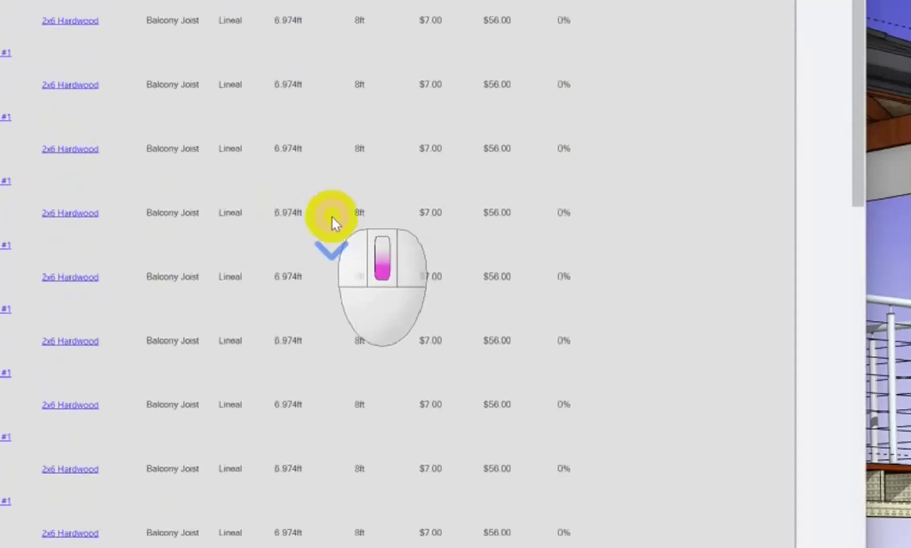
pyautogui.scroll(-5, 331, 215)
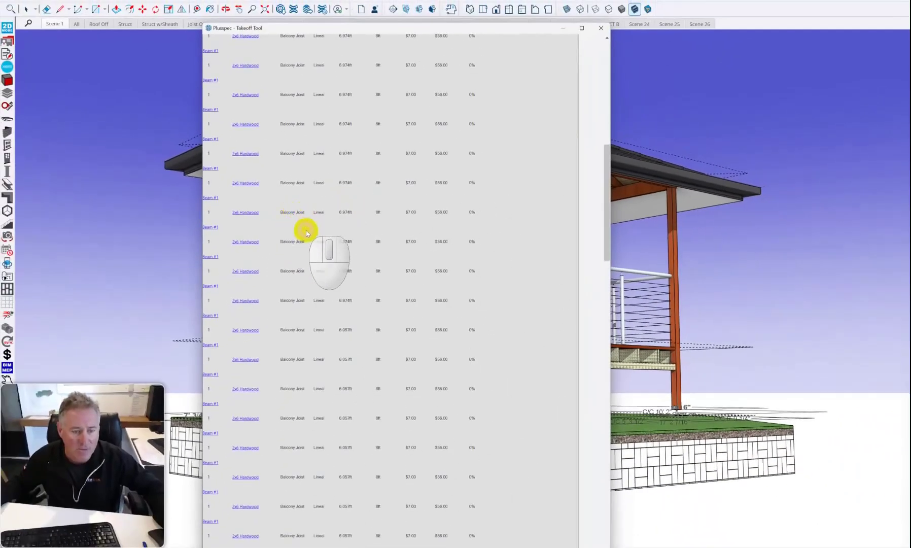
pyautogui.scroll(-5, 306, 234)
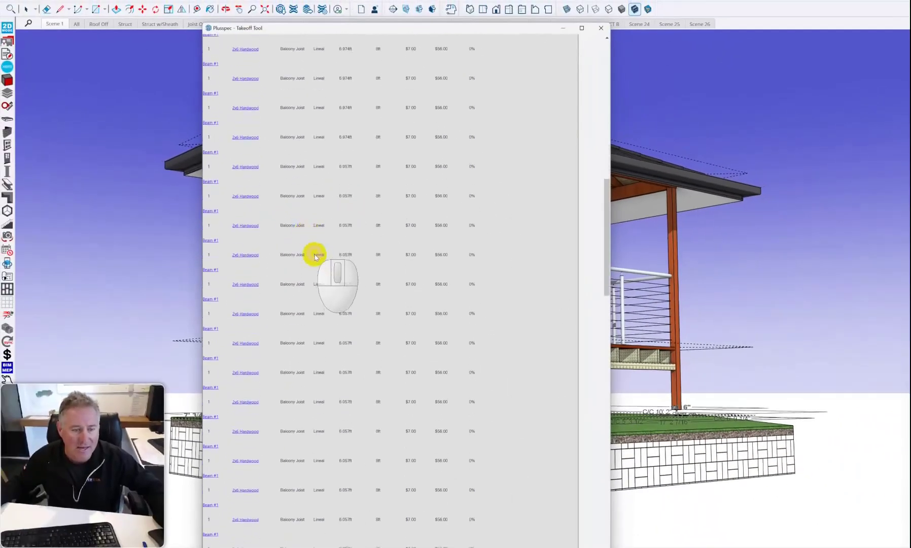
pyautogui.scroll(-5, 315, 264)
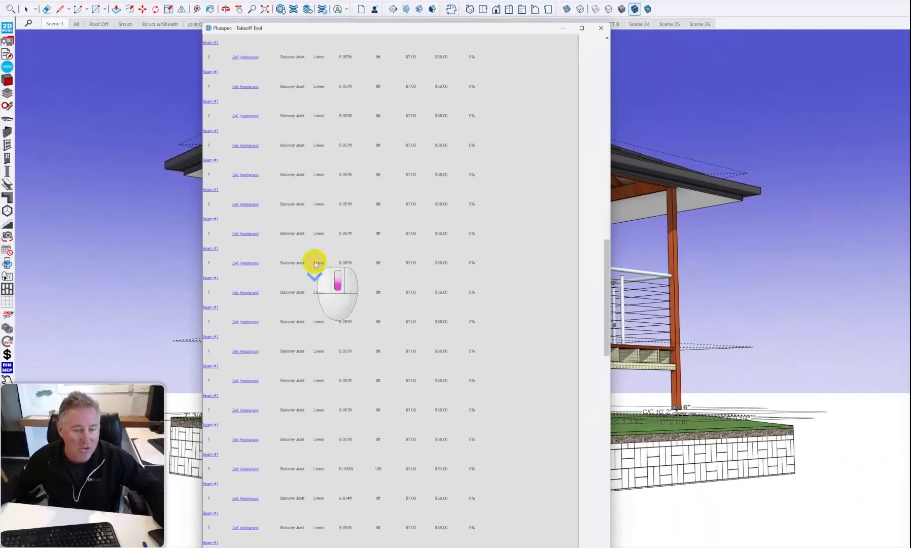
pyautogui.scroll(10, 316, 263)
pyautogui.scroll(5, 319, 262)
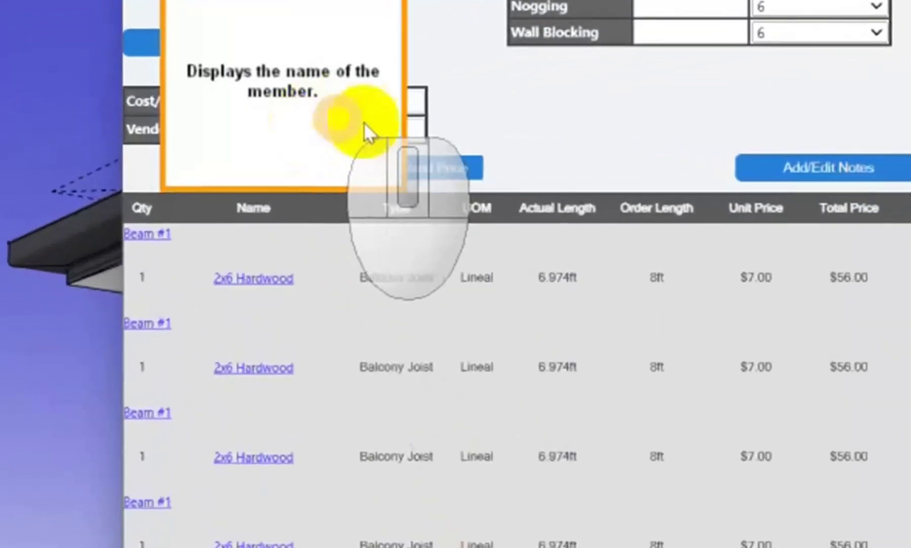
# Step: Export the advanced framing Cut and Order List as a CSV file into the Deck folder and acknowledge the export
pyautogui.click(270, 46)
pyautogui.scroll(-2, 508, 284)
pyautogui.scroll(-3, 520, 300)
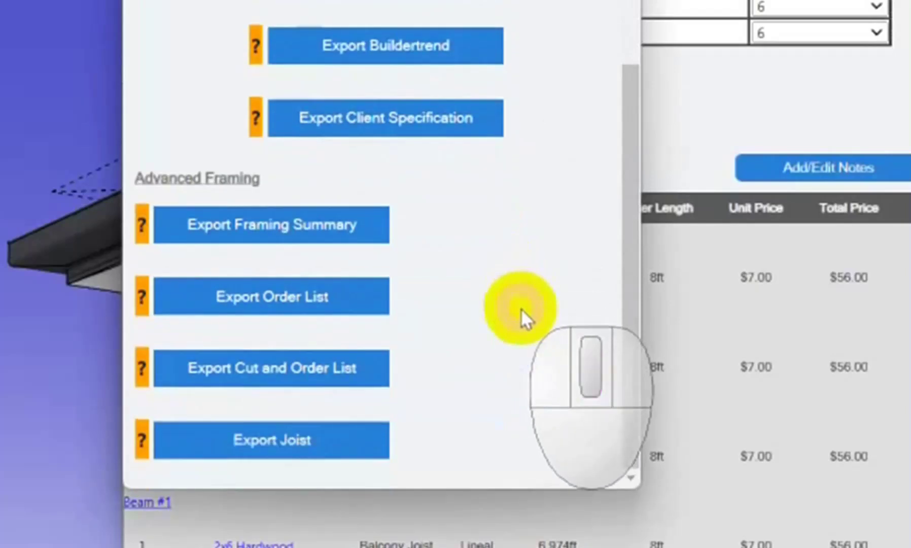
pyautogui.click(333, 370)
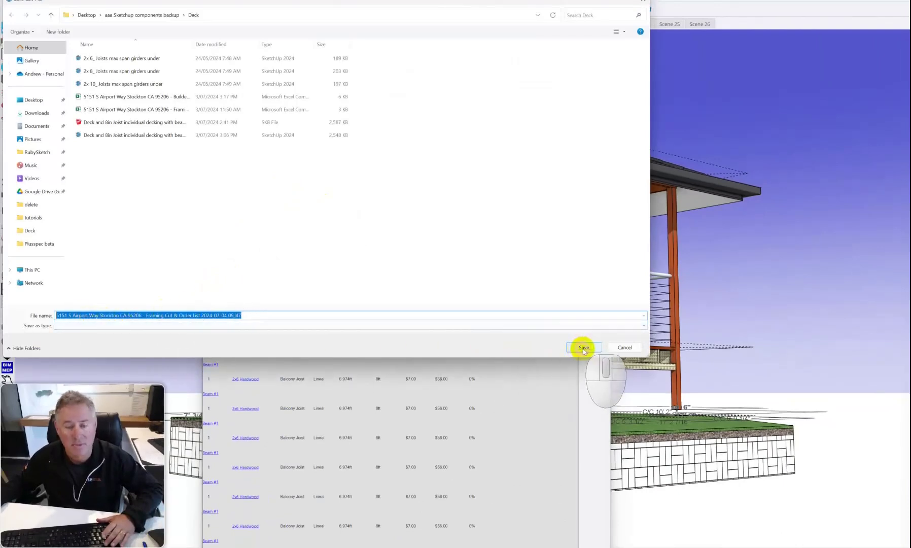
pyautogui.click(583, 348)
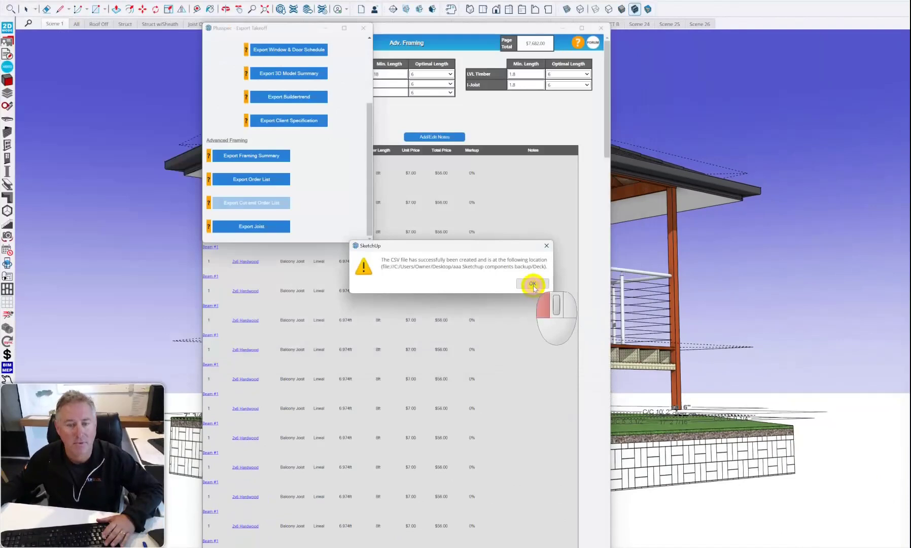
pyautogui.click(533, 284)
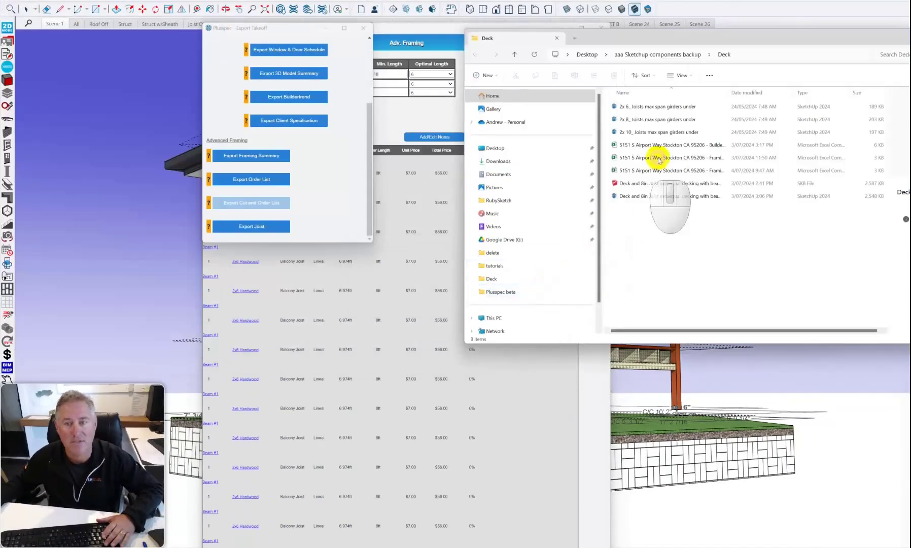
# Step: Sort the Deck folder by date modified and open the newest Framing Cut & Order List file
pyautogui.moveTo(697, 43); pyautogui.dragTo(609, 45)
pyautogui.click(658, 99)
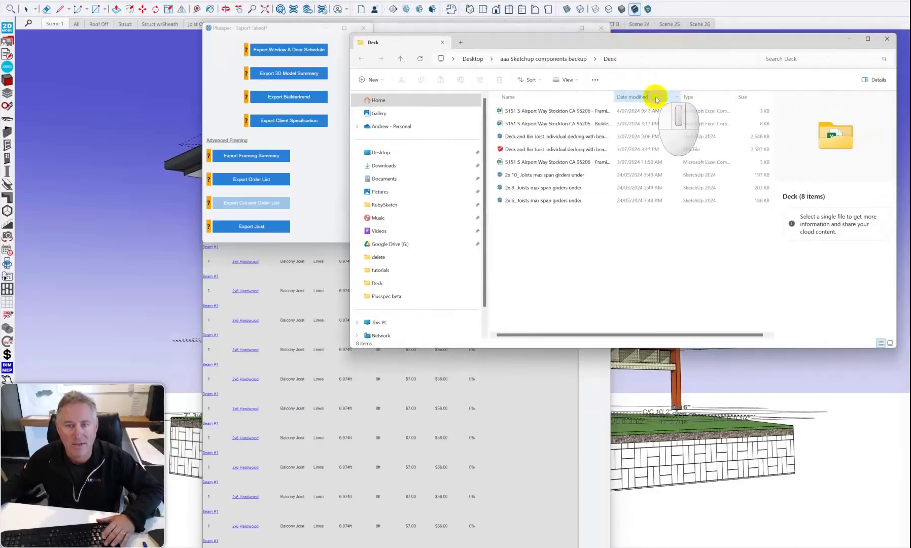
pyautogui.doubleClick(558, 111)
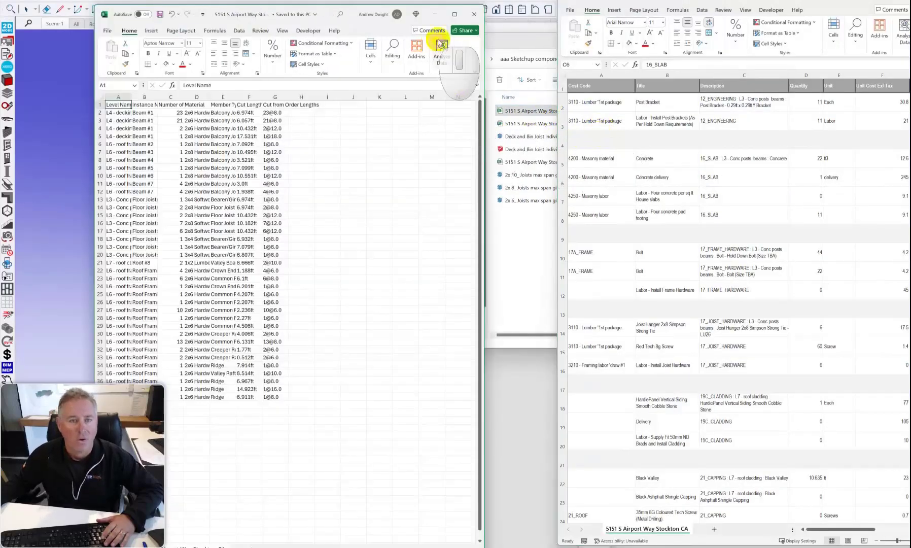
# Step: Widen the cut and order list's window, fit all columns to their contents, and minimise the spreadsheet without closing it
pyautogui.moveTo(486, 61); pyautogui.dragTo(633, 62)
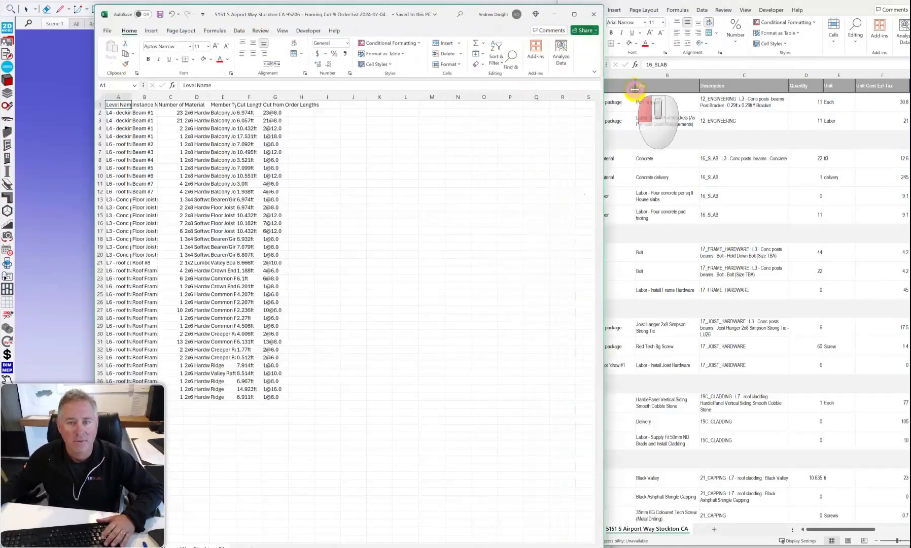
pyautogui.click(102, 97)
pyautogui.doubleClick(131, 97)
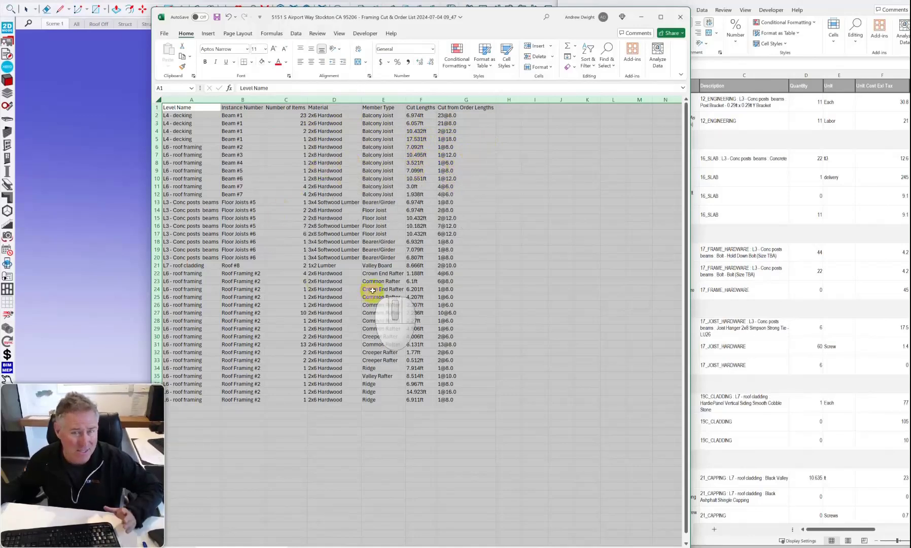
pyautogui.click(680, 22)
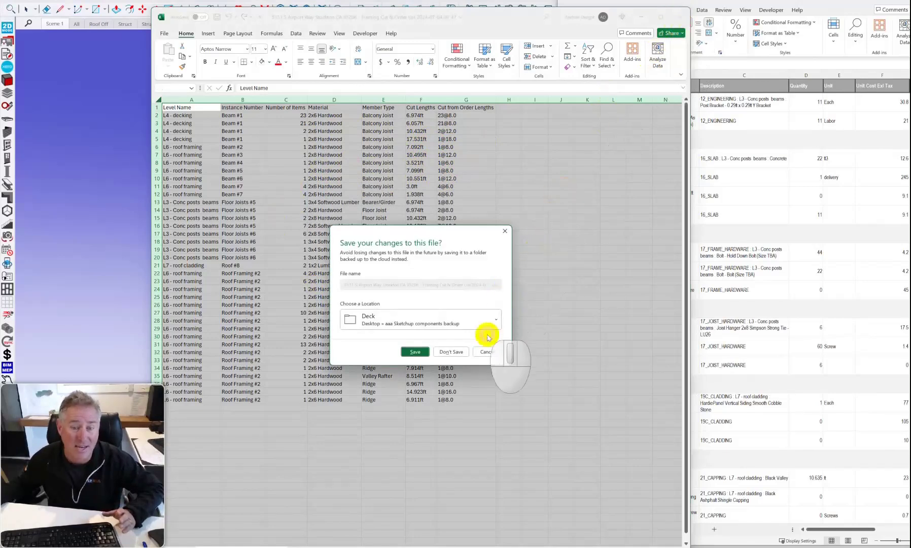
pyautogui.click(508, 235)
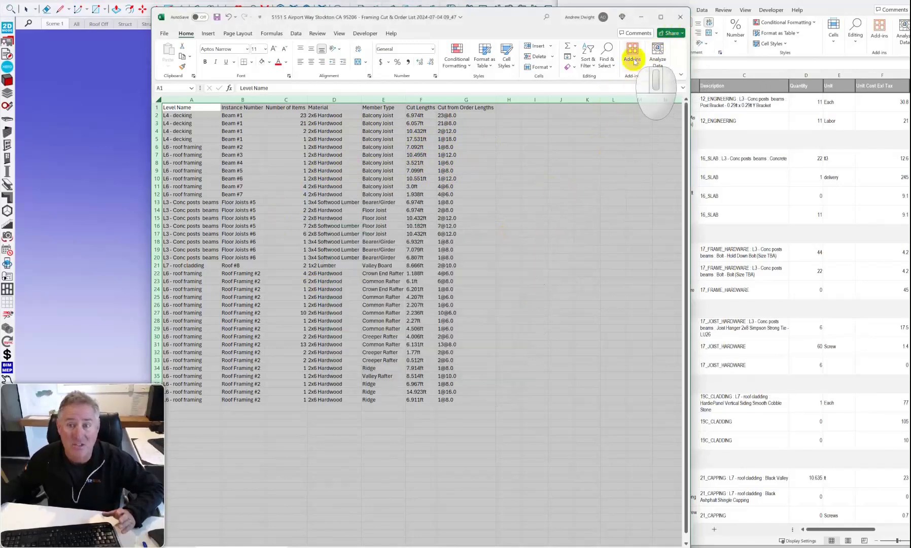
pyautogui.click(642, 16)
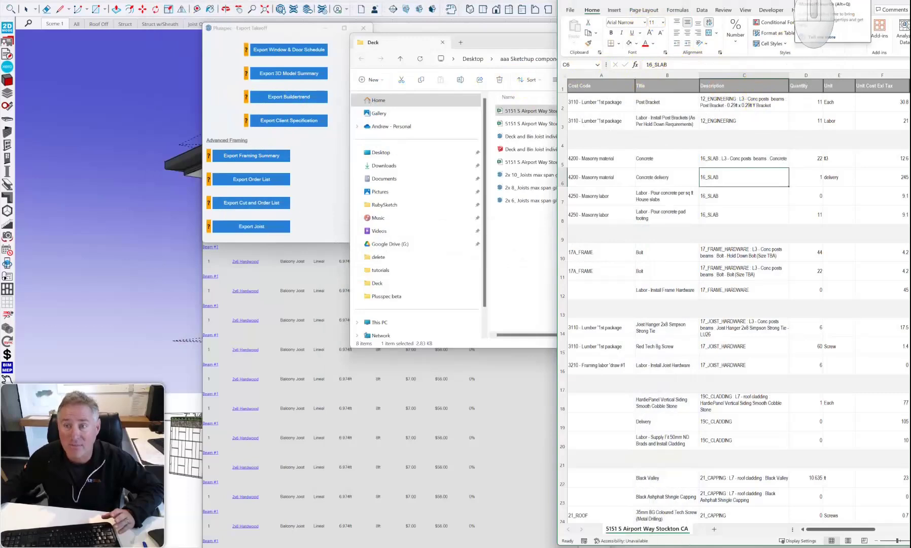
# Step: Review the Buildertrend spreadsheet's cost codes, descriptions, quantities and unit costs from the lumber to fascia rows, and close it with changes saved
pyautogui.moveTo(791, 3); pyautogui.dragTo(655, 6)
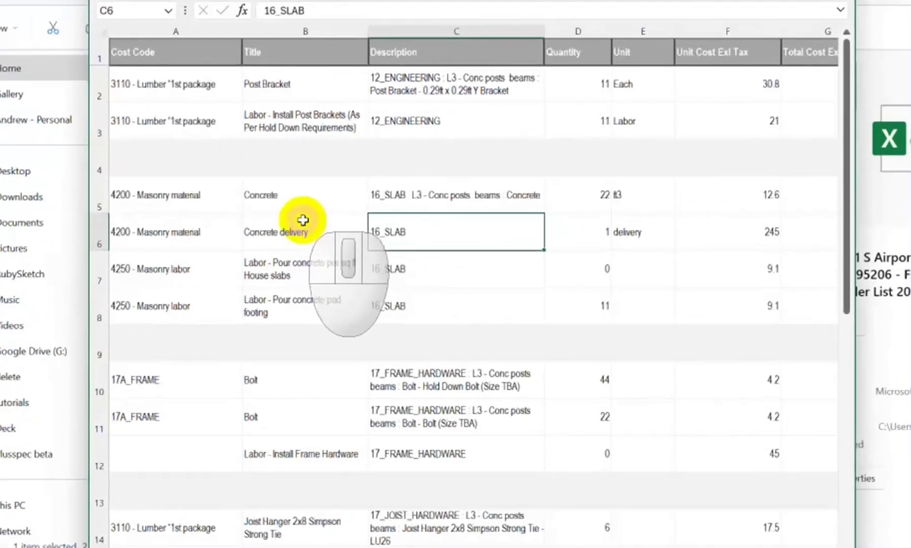
pyautogui.scroll(-1, 528, 179)
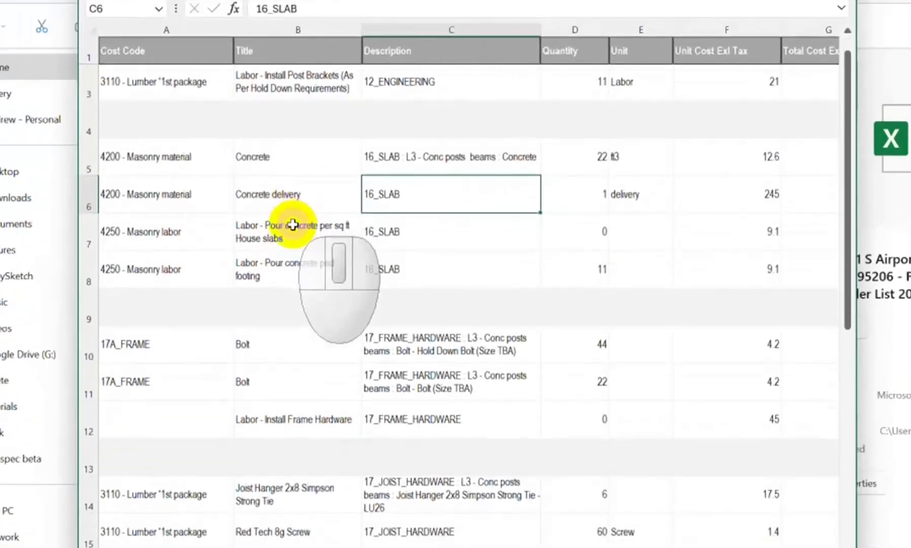
pyautogui.scroll(-6, 293, 225)
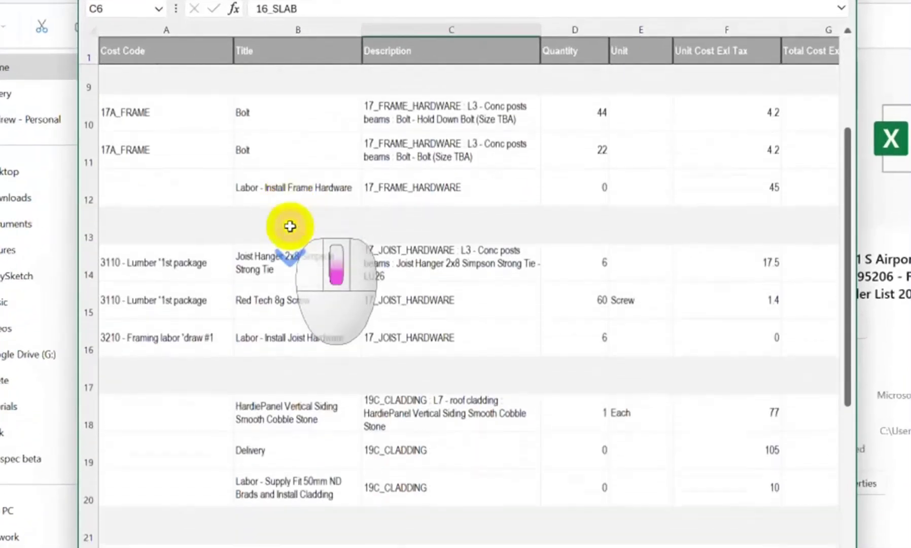
pyautogui.scroll(-4, 290, 226)
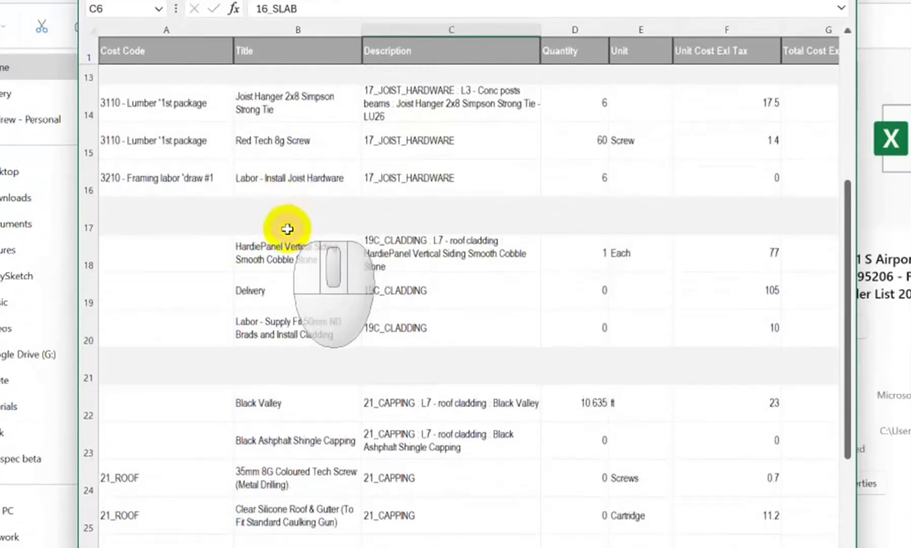
pyautogui.scroll(-4, 288, 228)
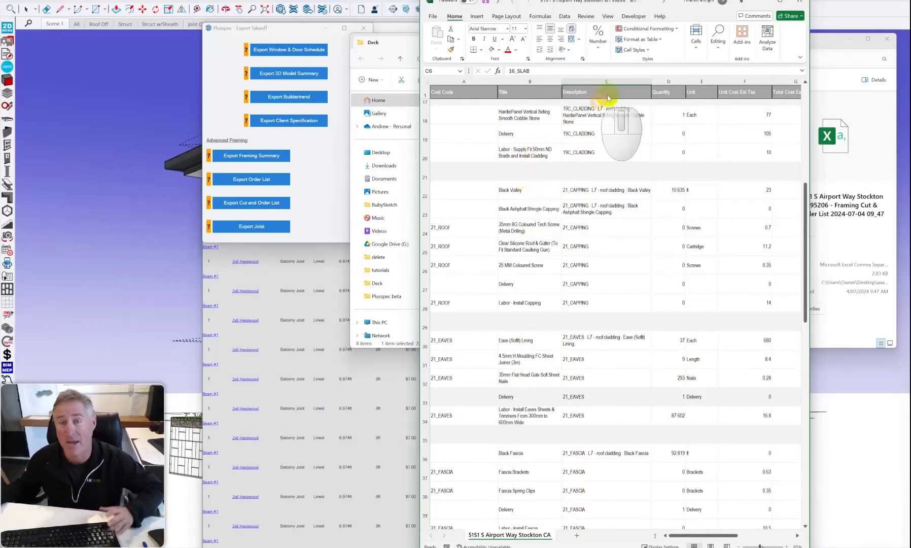
pyautogui.click(799, 5)
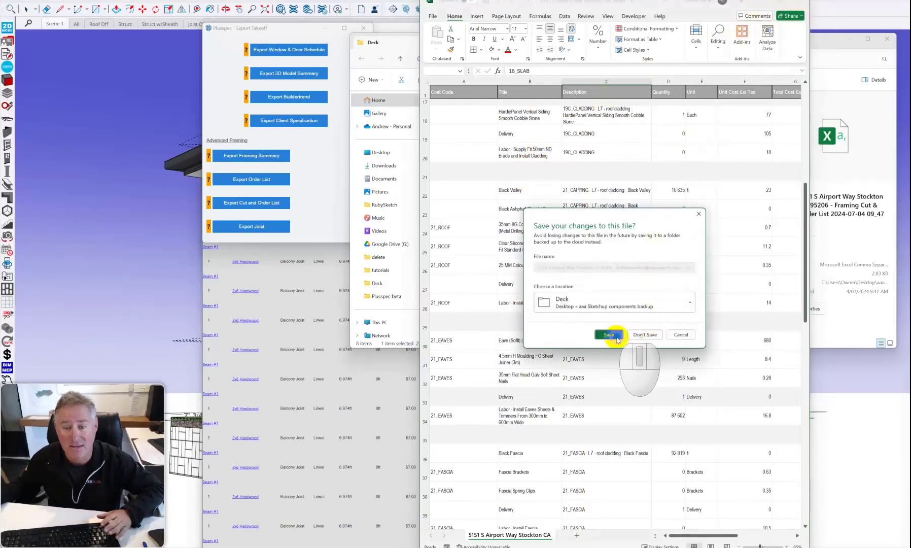
pyautogui.click(609, 335)
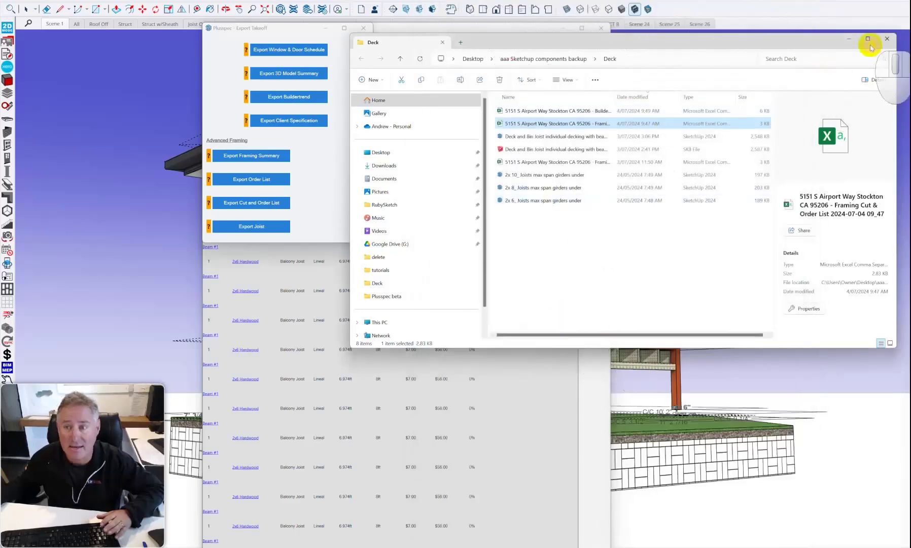
# Step: Close the Deck folder, the Export Takeoff dialog and the Adv. Framing report
pyautogui.click(888, 39)
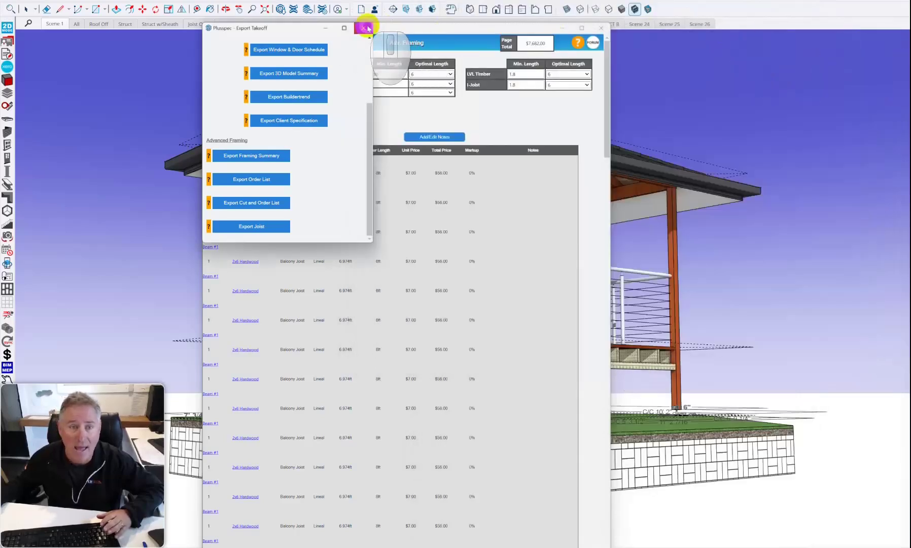
pyautogui.click(363, 28)
pyautogui.click(597, 29)
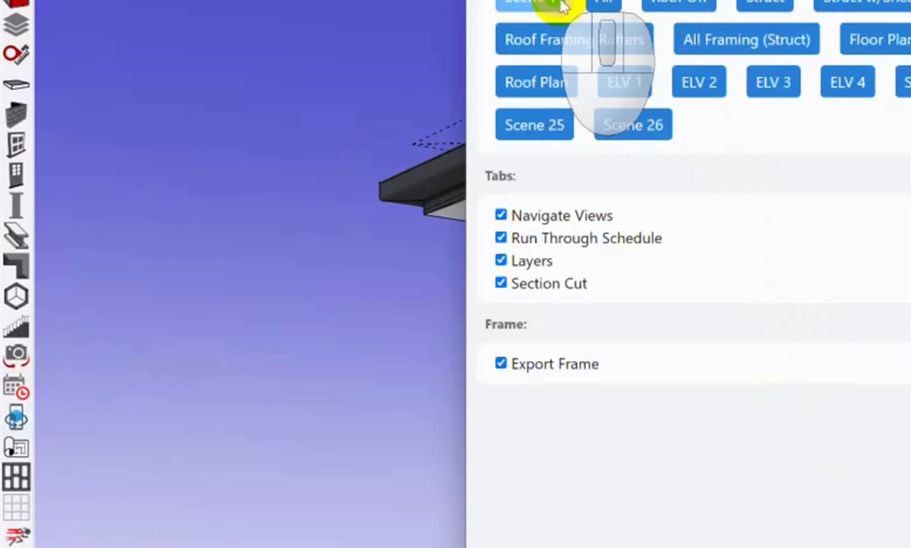
# Step: Exclude Scene 24 and Scene 25 from the 3D Model Viewer export
pyautogui.click(765, 0)
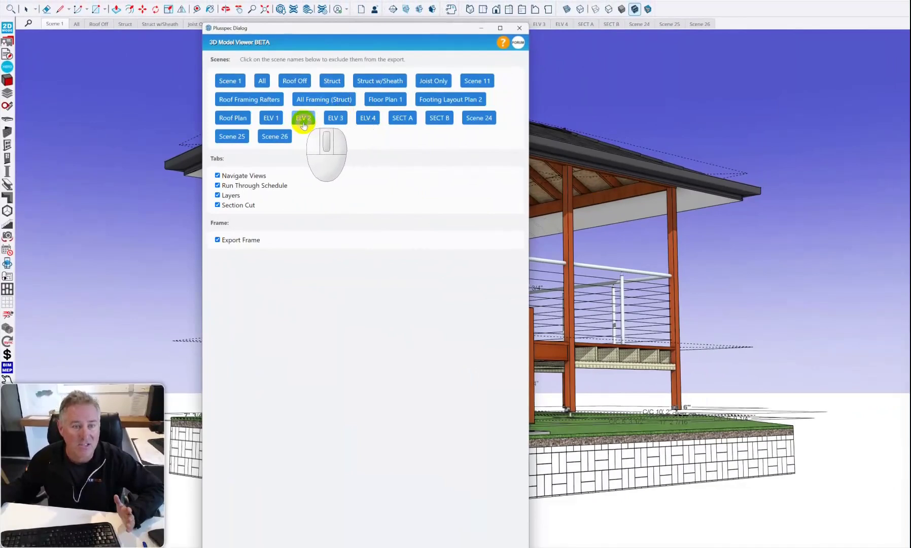
pyautogui.click(232, 137)
pyautogui.click(472, 121)
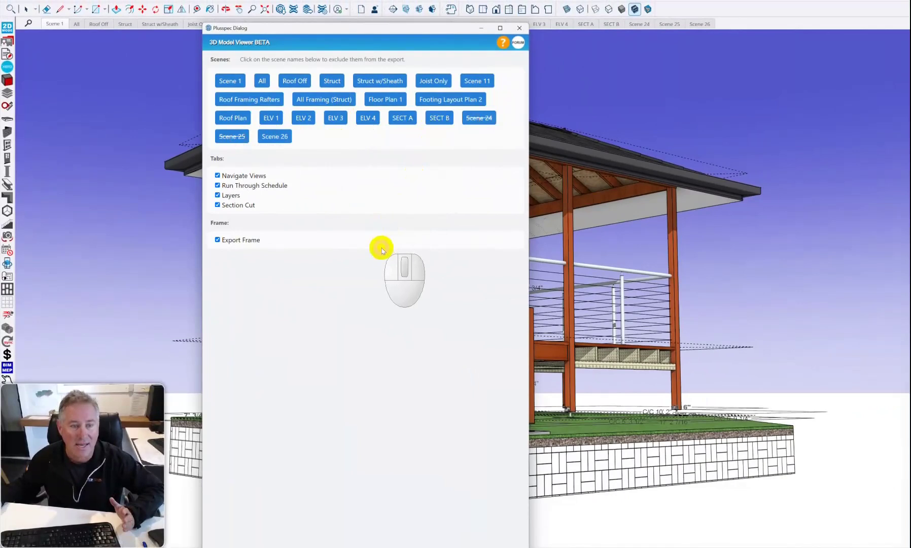
# Step: Export the 3D model viewer file to the Deck folder and open it in the browser, dismissing the reload prompt and the navigation tip
pyautogui.moveTo(390, 30); pyautogui.dragTo(402, 1)
pyautogui.click(372, 538)
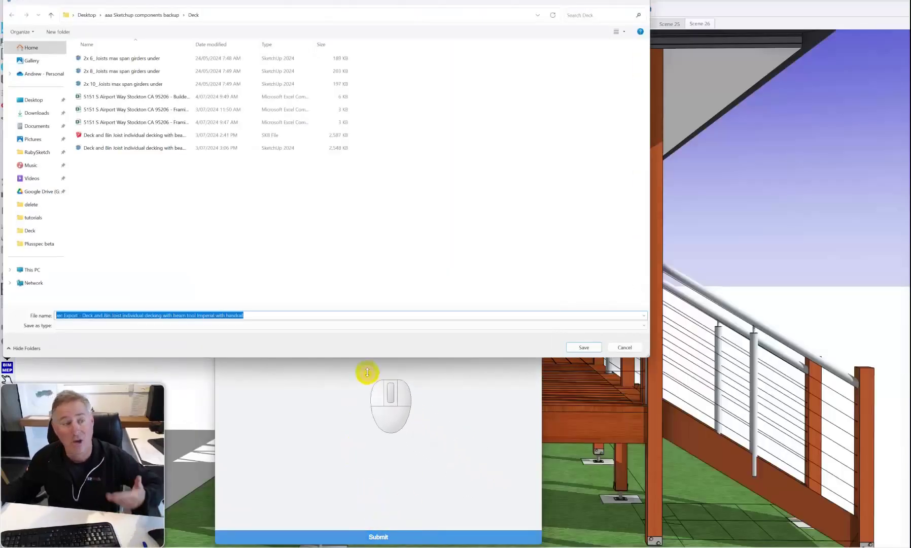
pyautogui.click(591, 348)
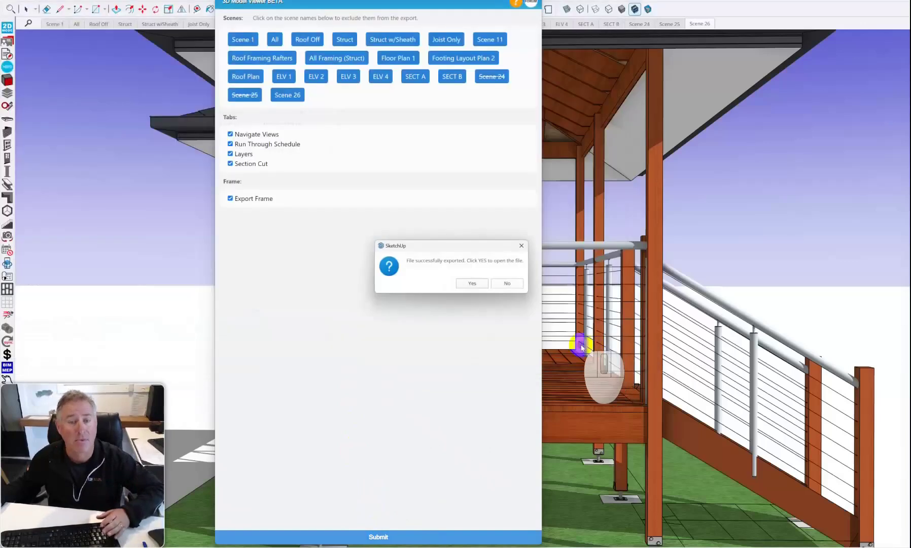
pyautogui.click(477, 283)
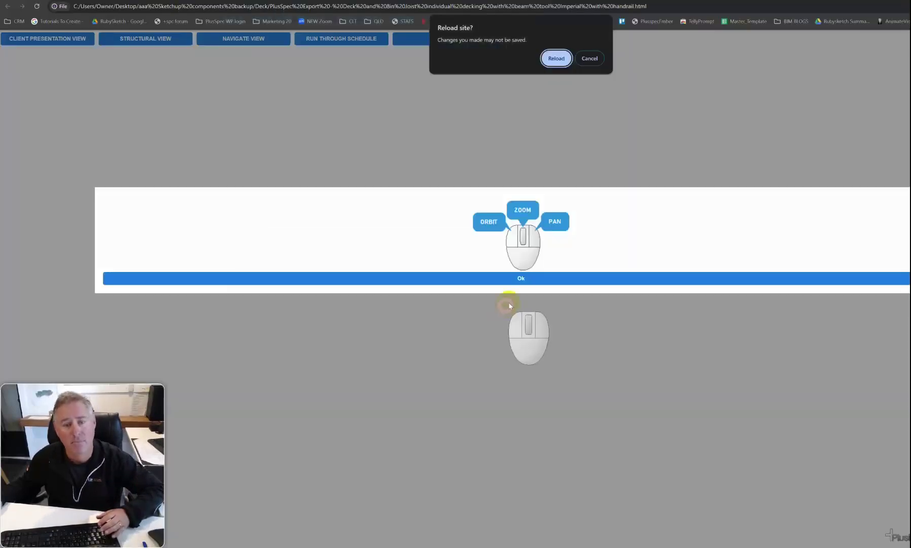
pyautogui.click(525, 280)
pyautogui.click(590, 59)
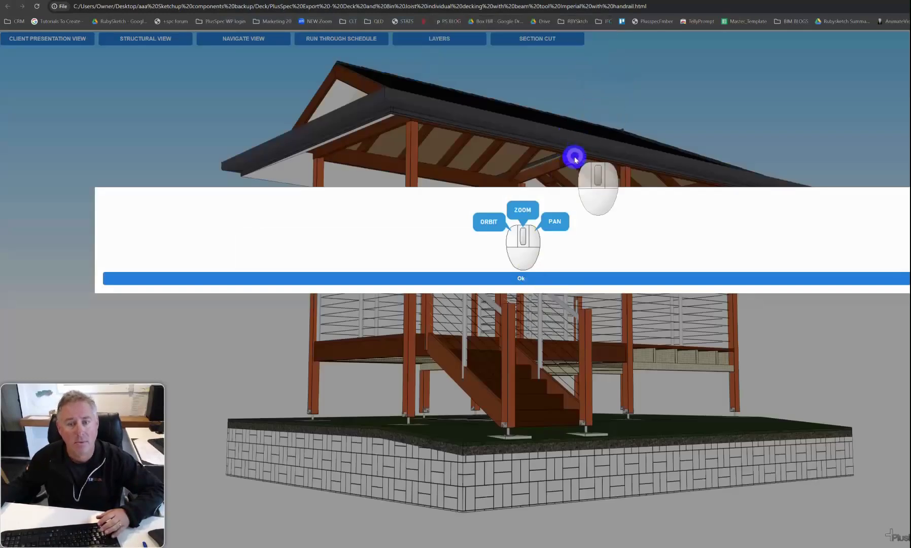
pyautogui.click(536, 271)
# Step: Orbit the exported deck model, and switch it to the structural view to inspect the framing and footings
pyautogui.scroll(-2, 514, 279)
pyautogui.scroll(-2, 510, 283)
pyautogui.moveTo(533, 291); pyautogui.dragTo(751, 289)
pyautogui.click(170, 41)
pyautogui.doubleClick(530, 178)
pyautogui.moveTo(536, 182); pyautogui.dragTo(501, 285)
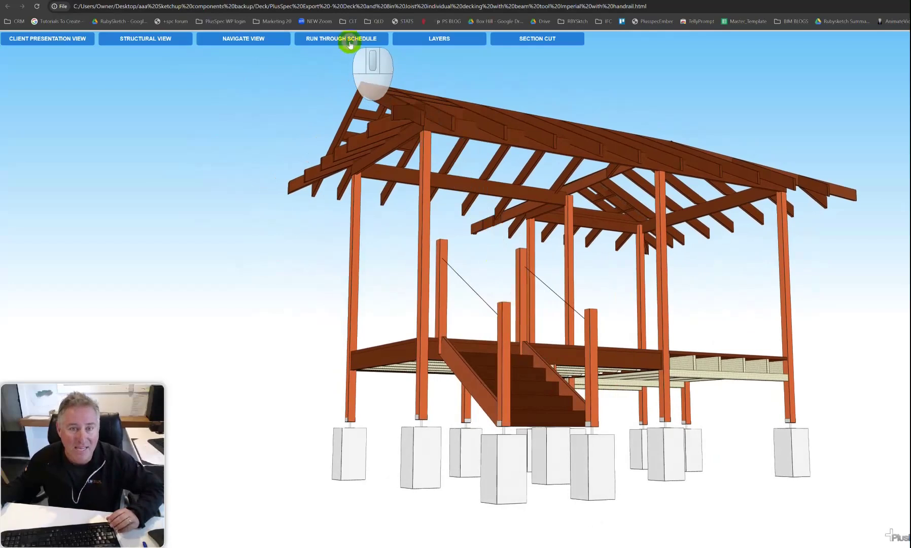
# Step: Hide the 17_JOIST layer, show the eaves, fascia, gutter, roof and roof sheathing layers, and restore the client presentation view
pyautogui.click(432, 39)
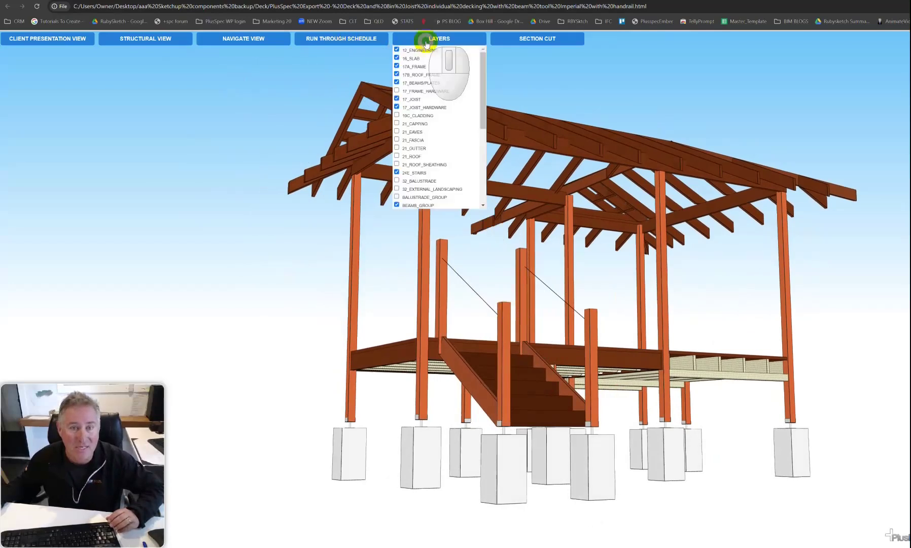
pyautogui.click(397, 98)
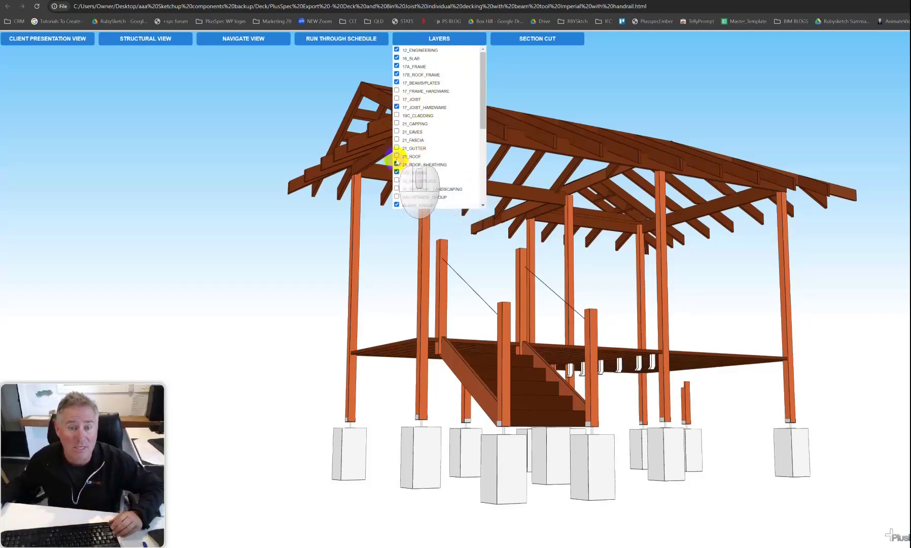
pyautogui.click(397, 131)
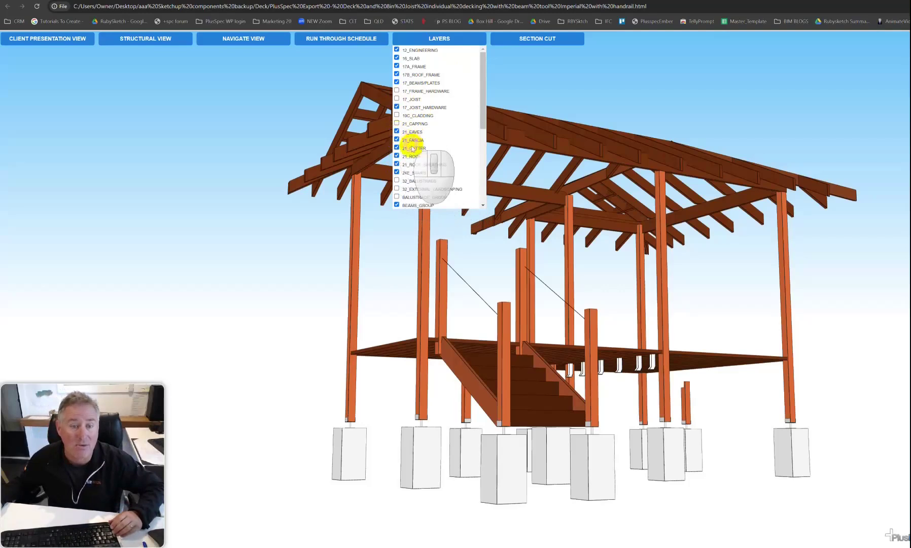
pyautogui.click(73, 40)
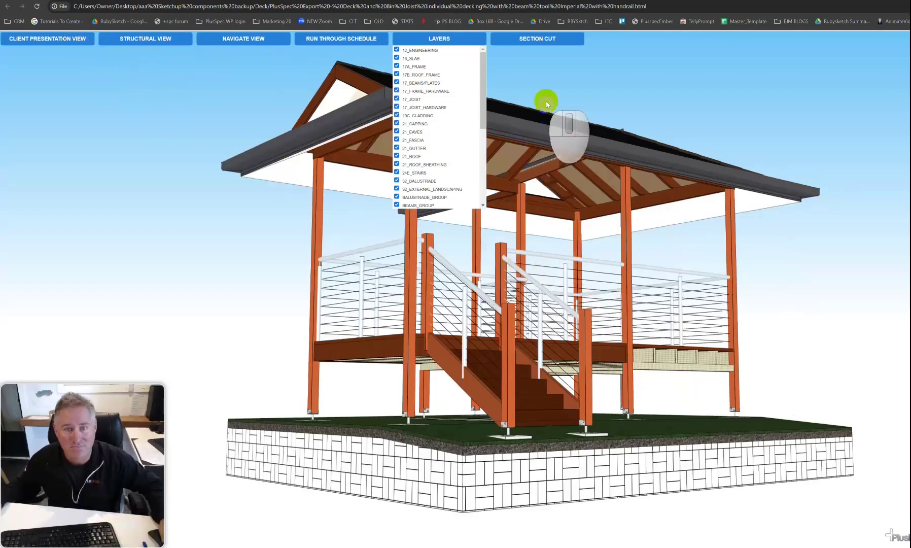
# Step: Cut a section through the deck from its left side and orbit beneath it to inspect the joists and roof framing
pyautogui.click(538, 42)
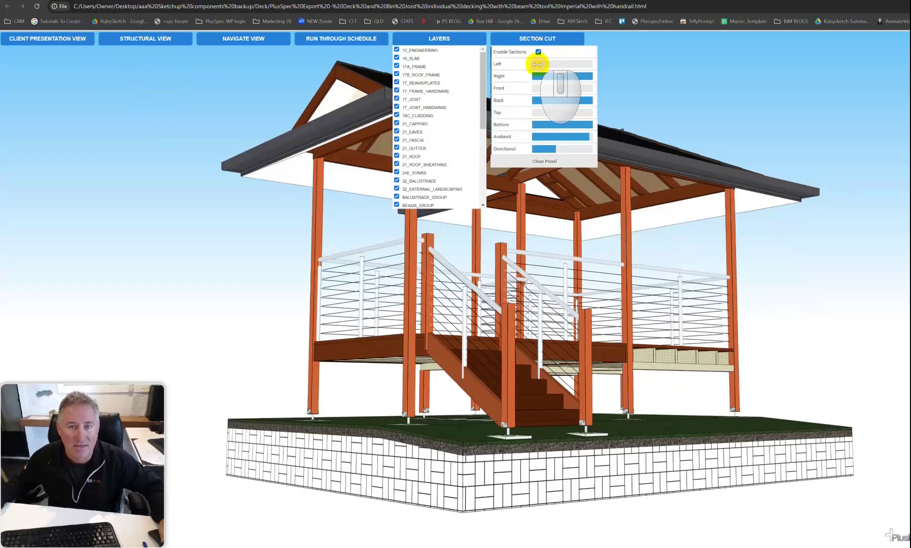
pyautogui.moveTo(534, 64); pyautogui.dragTo(541, 64)
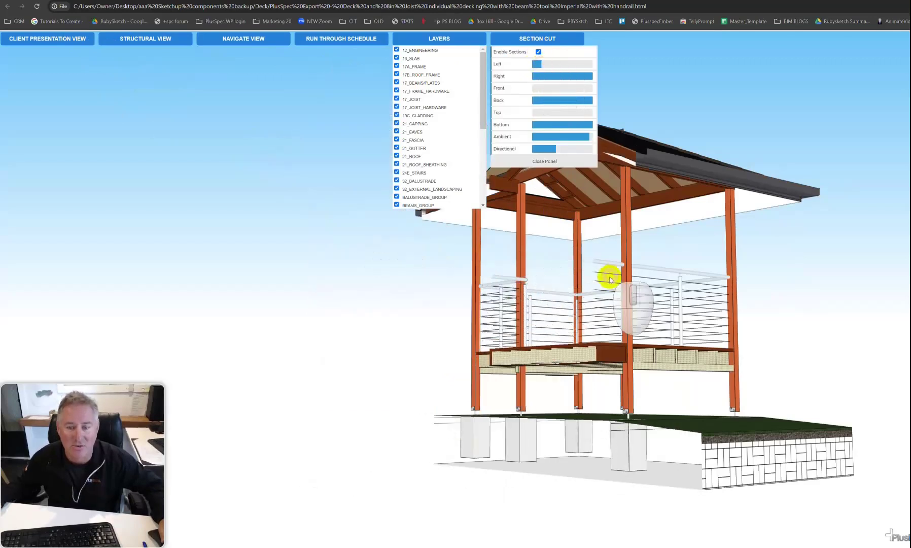
pyautogui.scroll(-3, 603, 304)
pyautogui.moveTo(595, 320); pyautogui.dragTo(582, 356)
pyautogui.scroll(5, 582, 357)
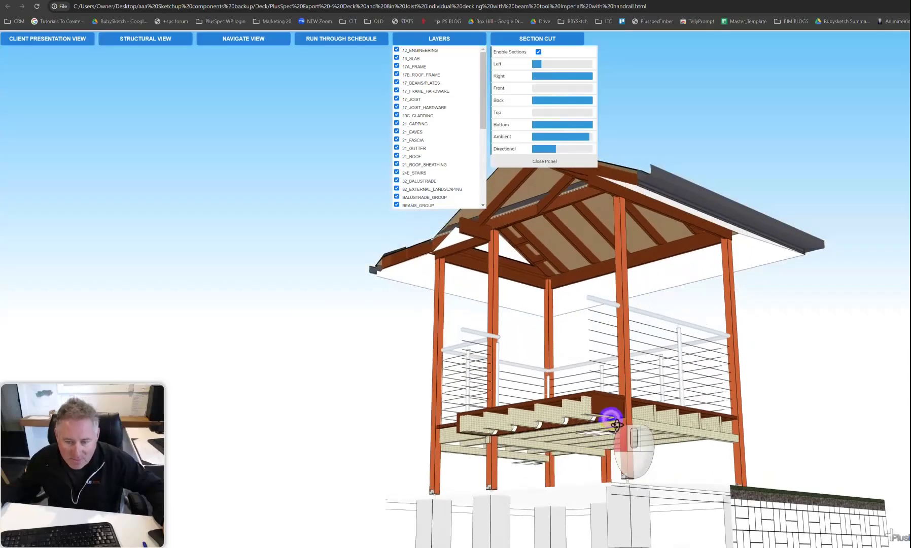
pyautogui.moveTo(617, 425); pyautogui.dragTo(615, 407)
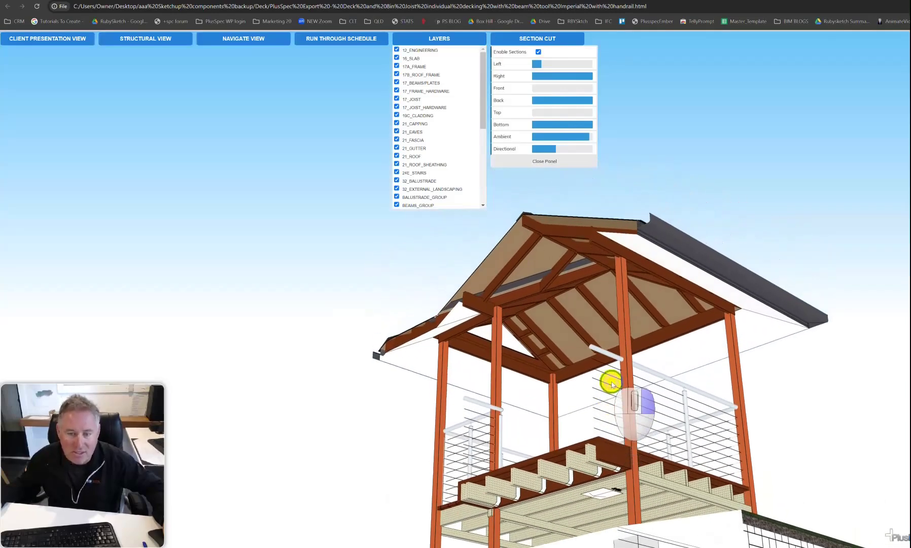